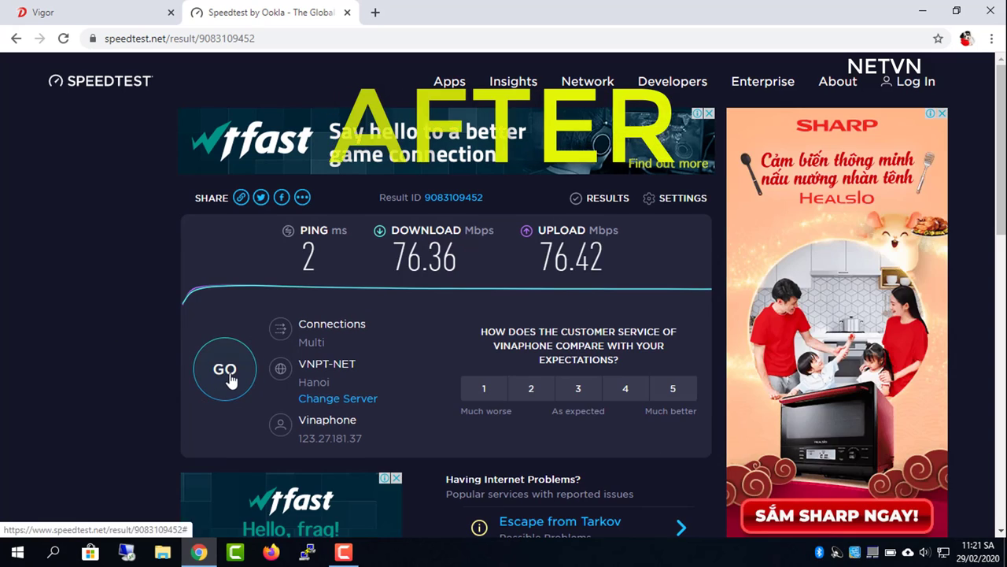
Run another Speedtest after the 76.36 Mbps down / 76.42 Mbps up result
click(226, 373)
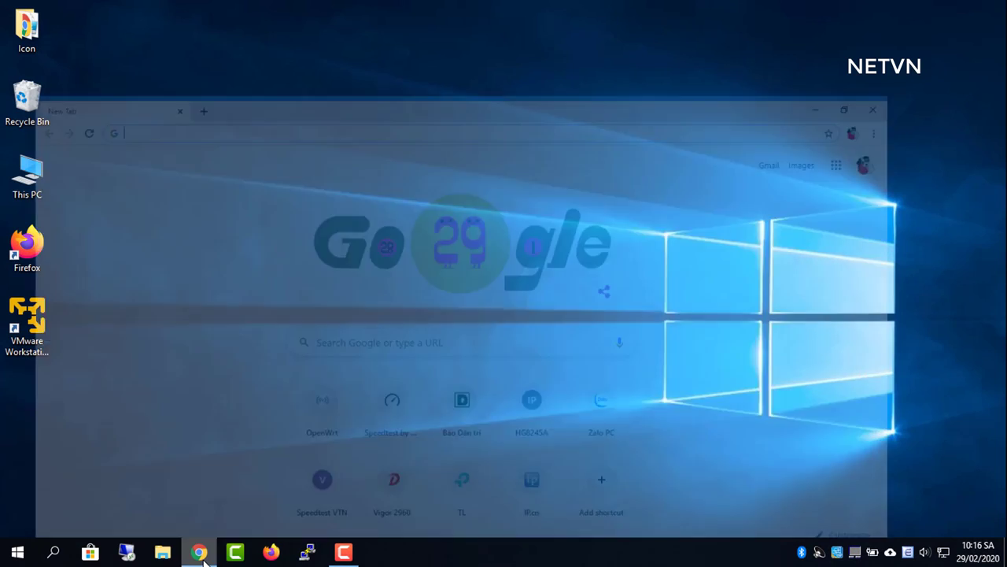
Load speedtest.net, switch the test server to VNPT-NET and run a speed test
text(speedtest.net)
key(Return)
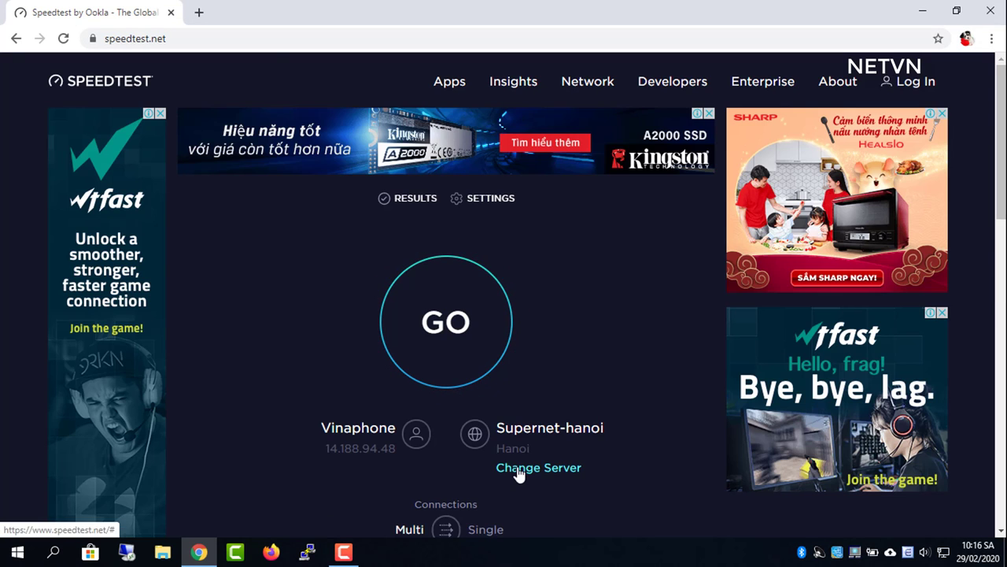
click(517, 469)
click(306, 417)
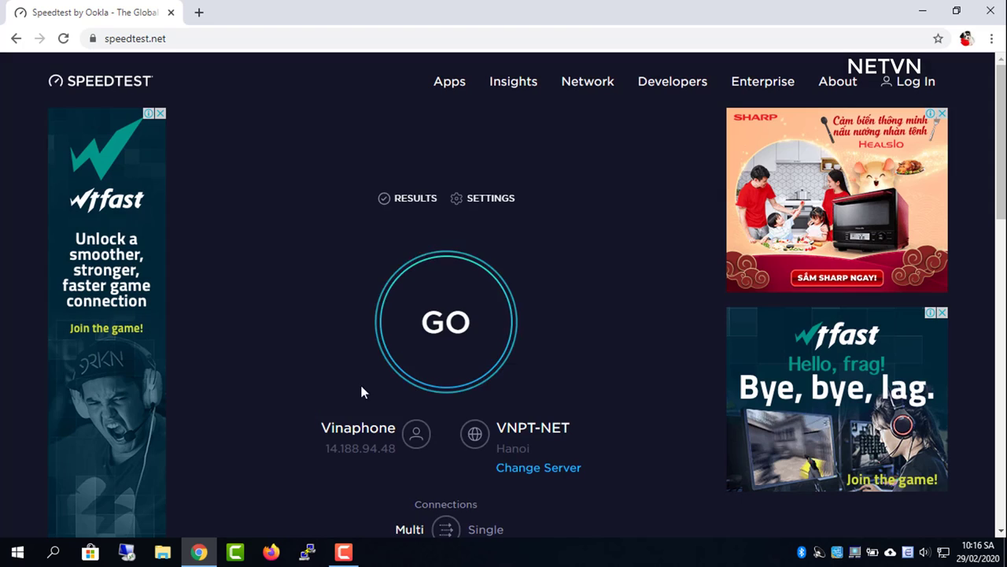
click(450, 322)
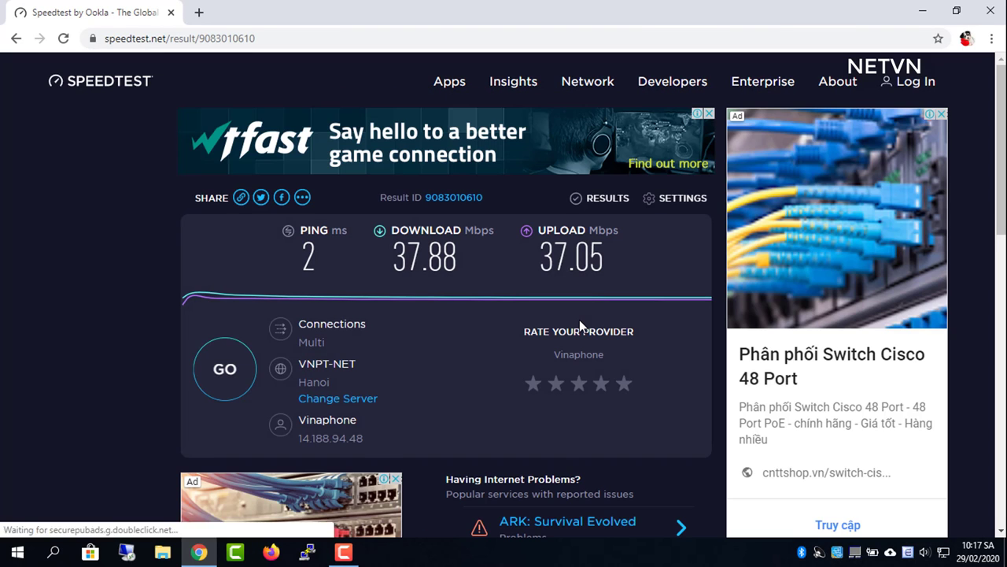
click(923, 11)
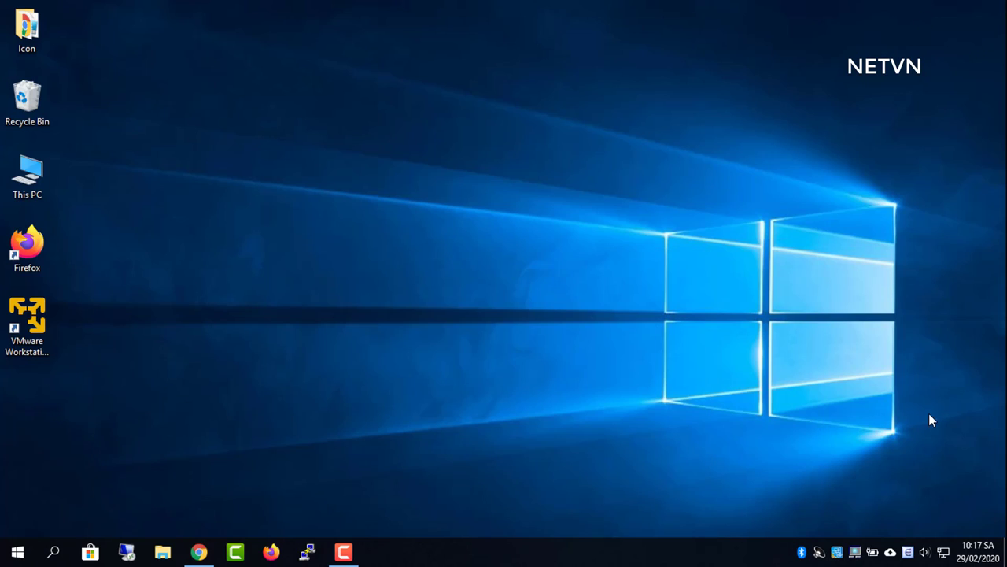
right_click(948, 559)
click(941, 537)
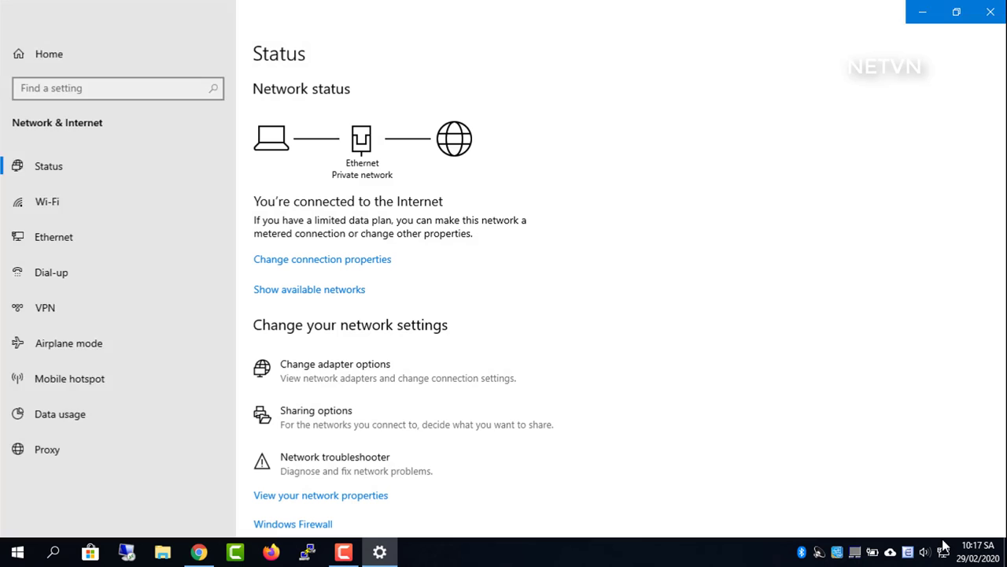
click(36, 239)
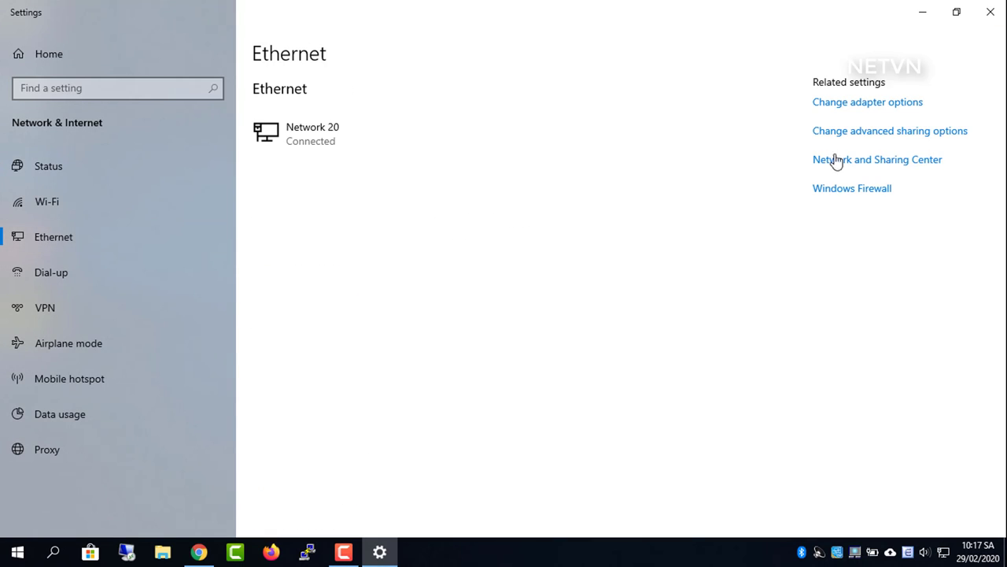
click(855, 160)
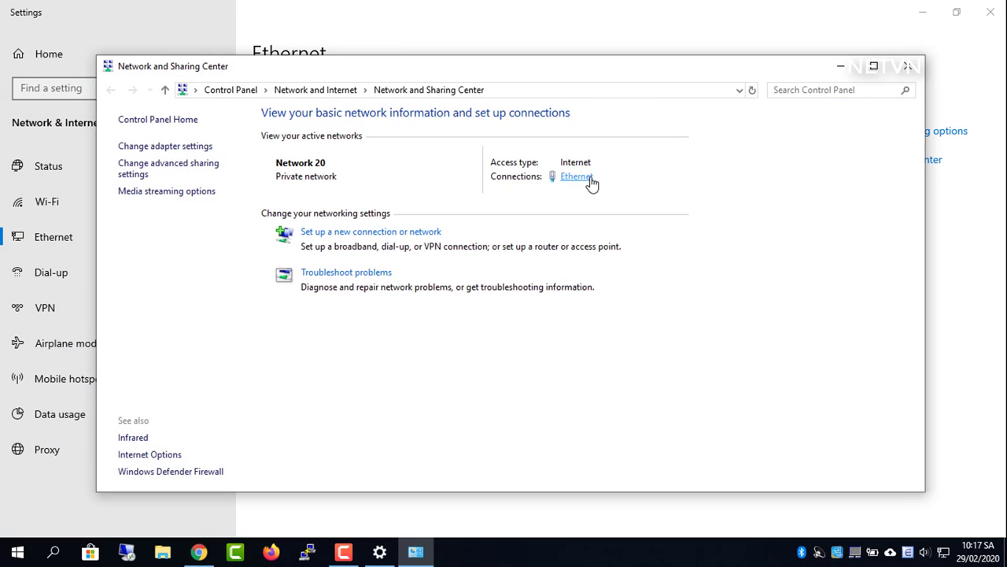
click(576, 176)
click(417, 398)
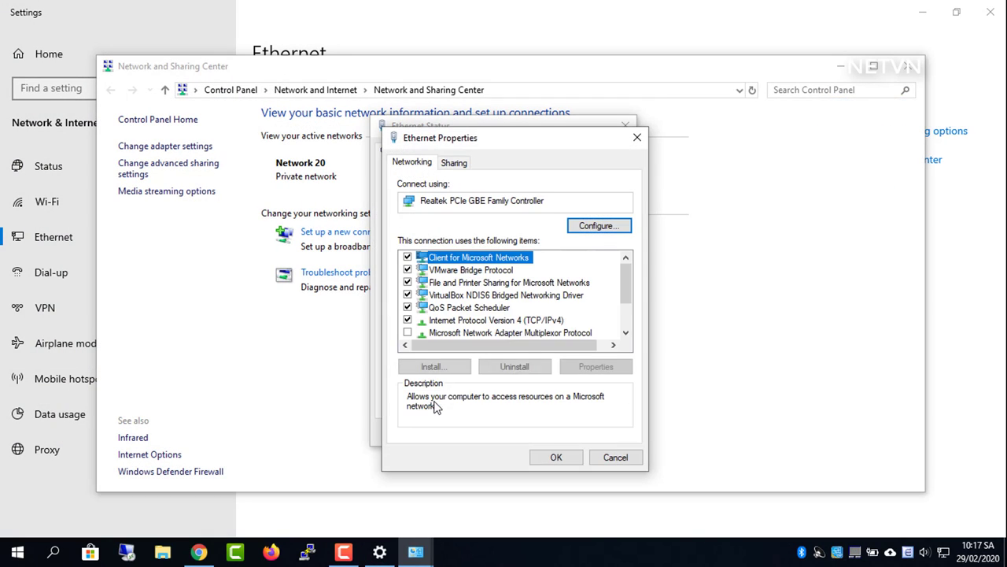
double_click(533, 321)
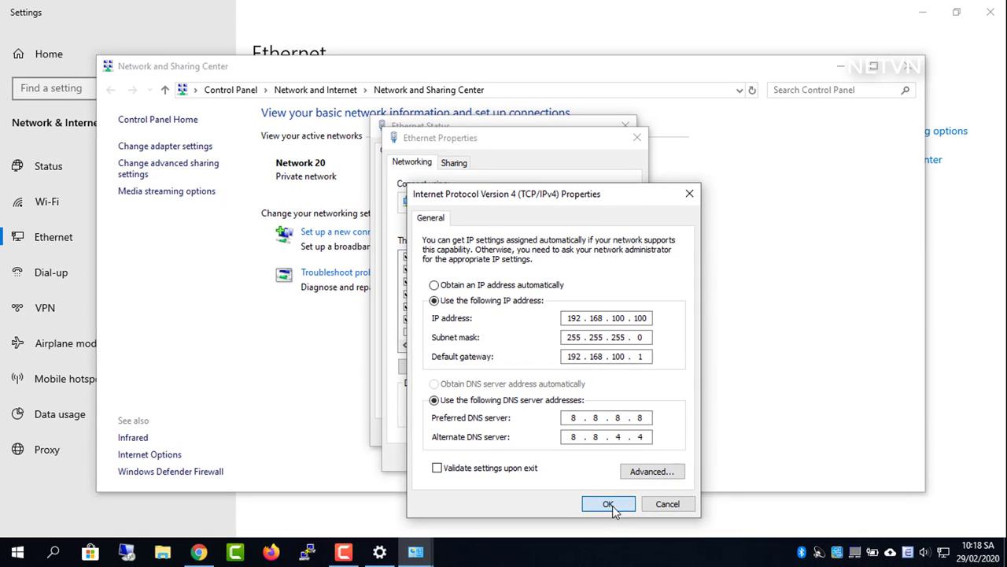
click(609, 504)
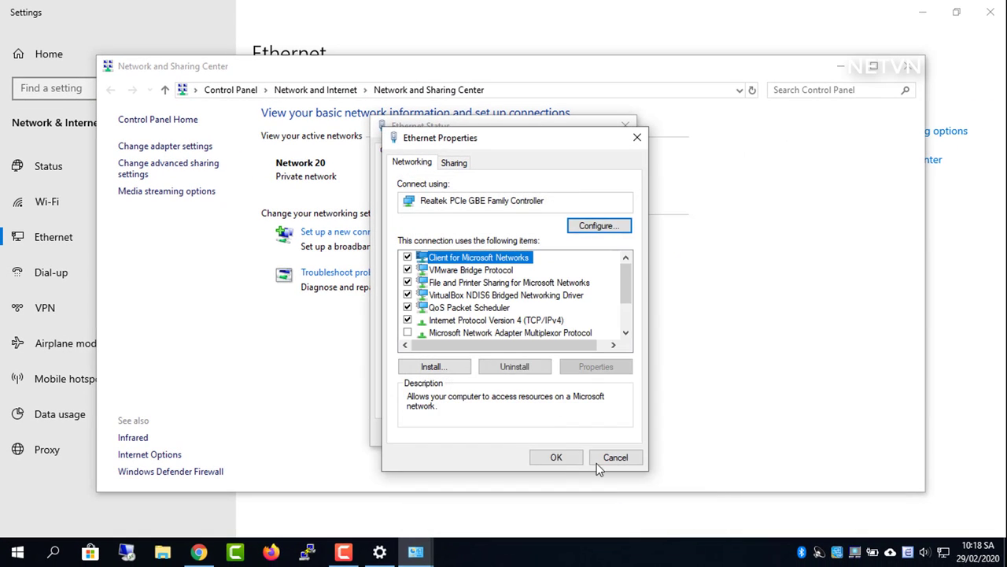
click(556, 458)
click(604, 435)
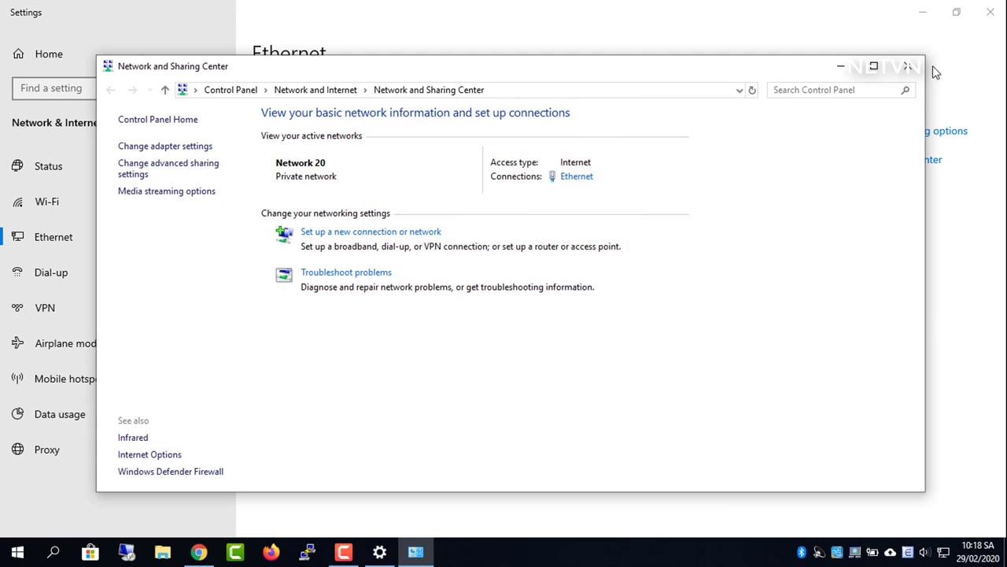
click(909, 68)
Close the settings window and load the router page at 192.168.100.1 in a new browser tab
click(991, 9)
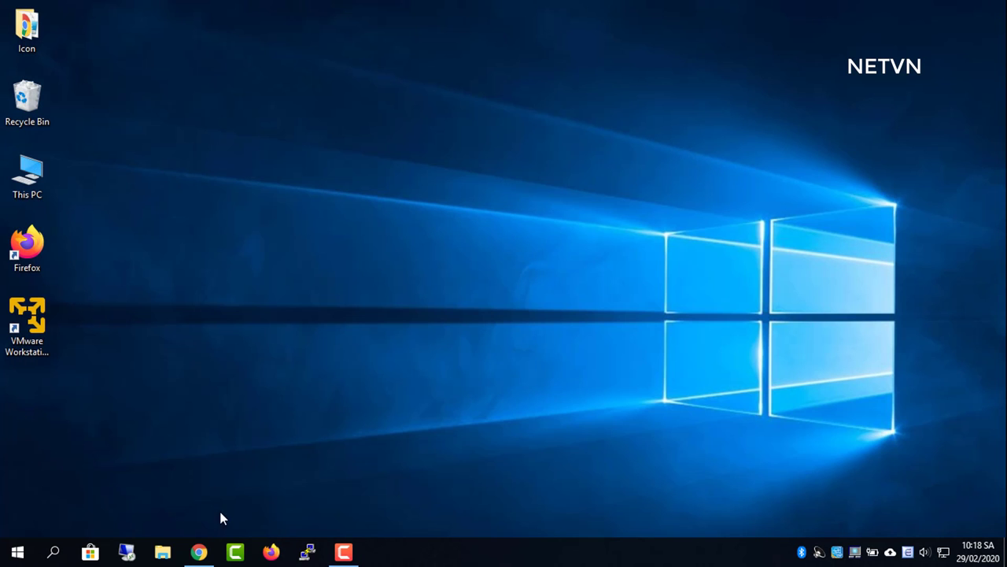
click(200, 553)
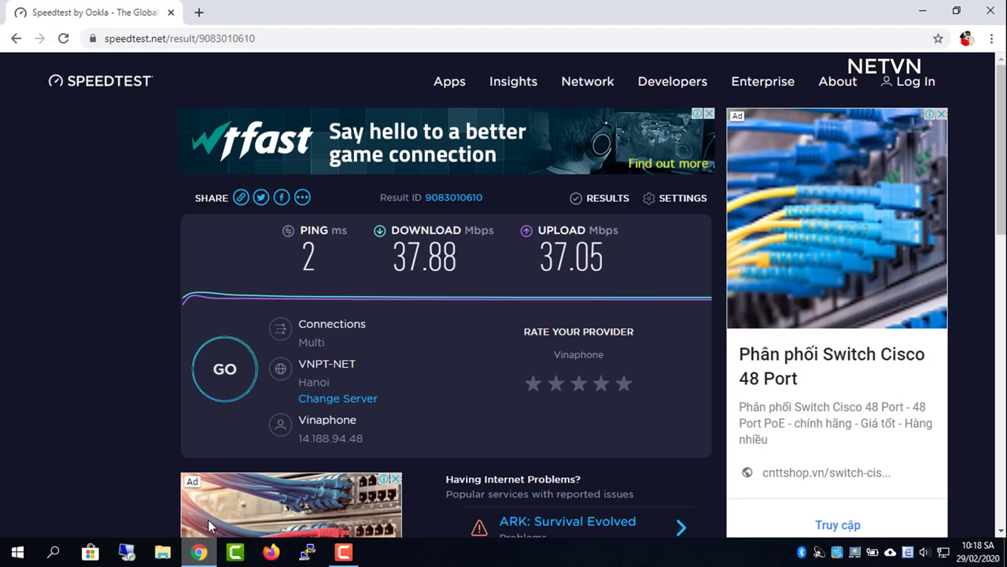
click(200, 13)
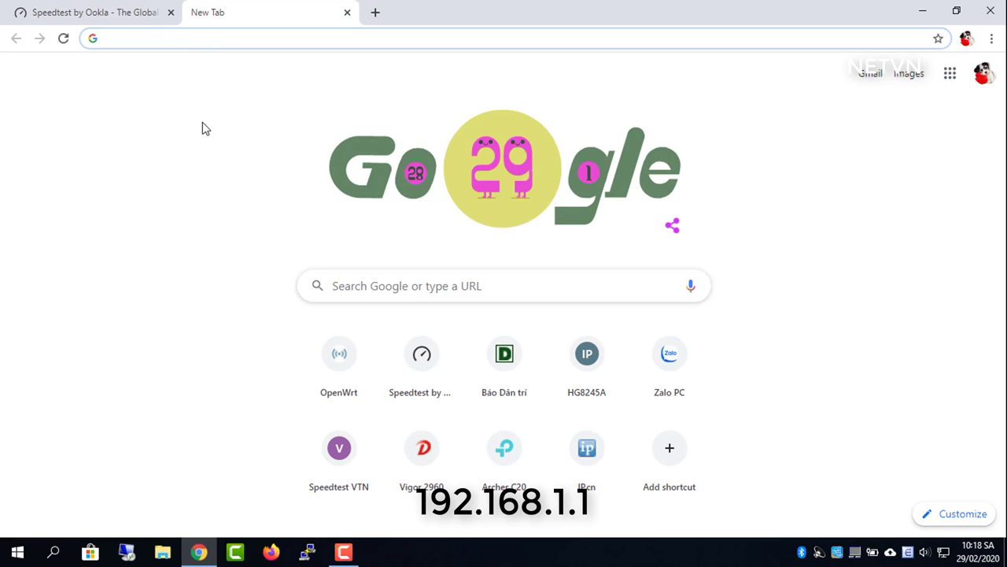
text(192.168.)
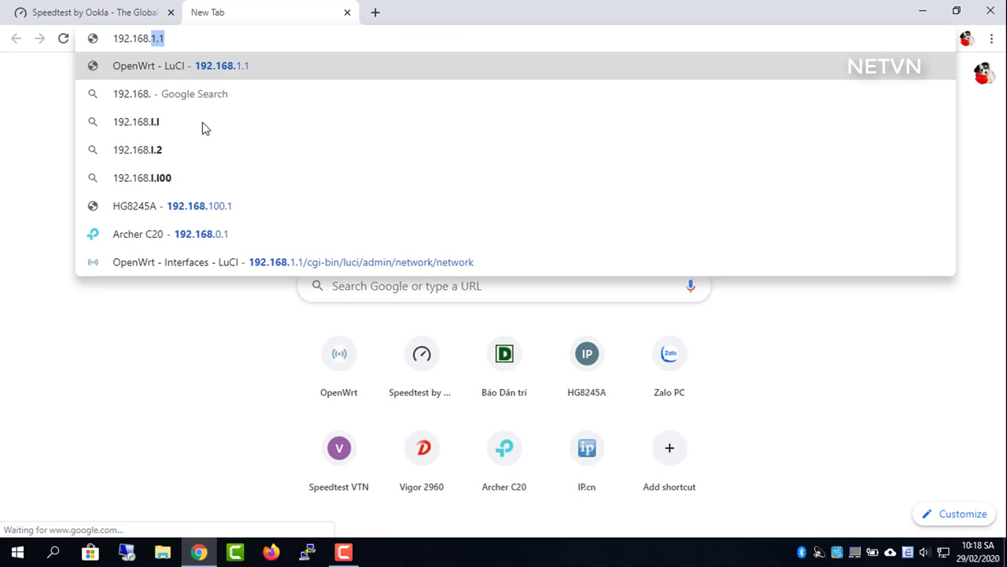
text(100.1)
key(Return)
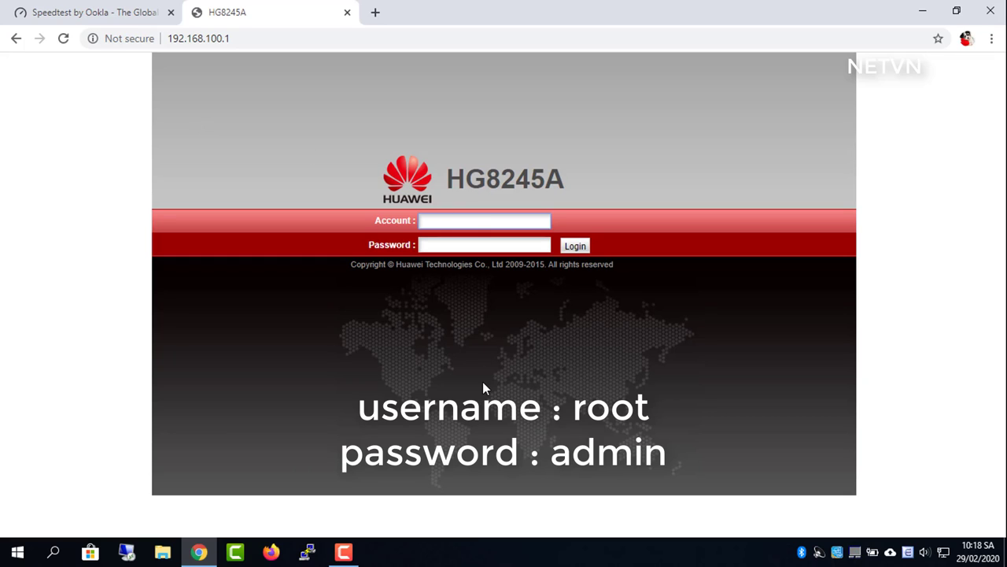
Log in to the HG8245A with the router's username and password
text(root)
key(Tab)
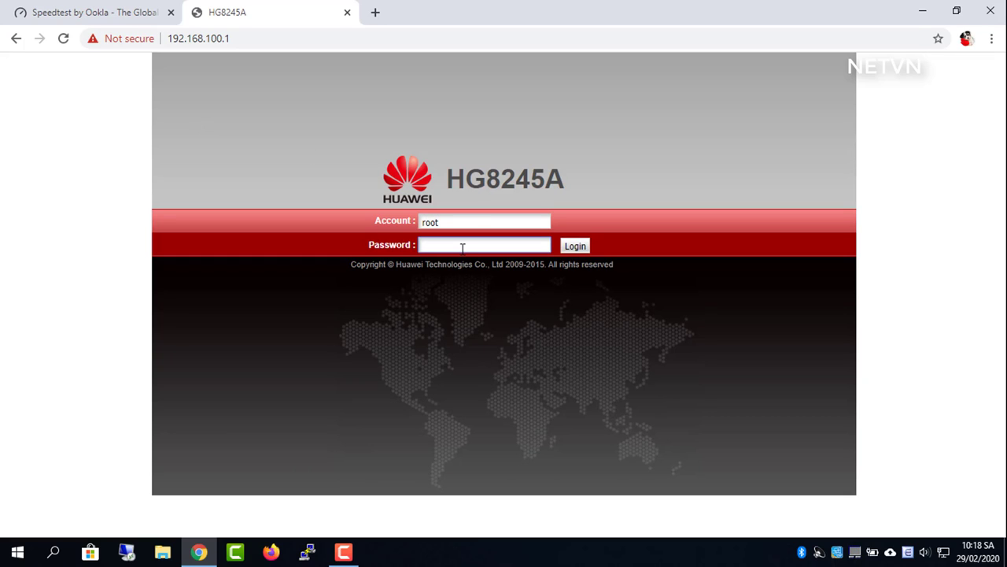
text(admin)
click(569, 249)
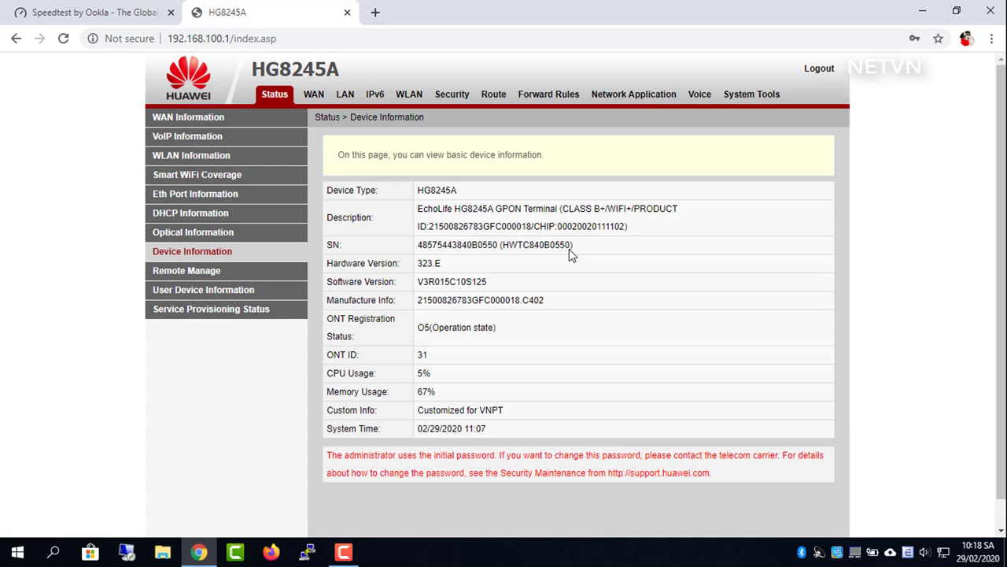
click(189, 120)
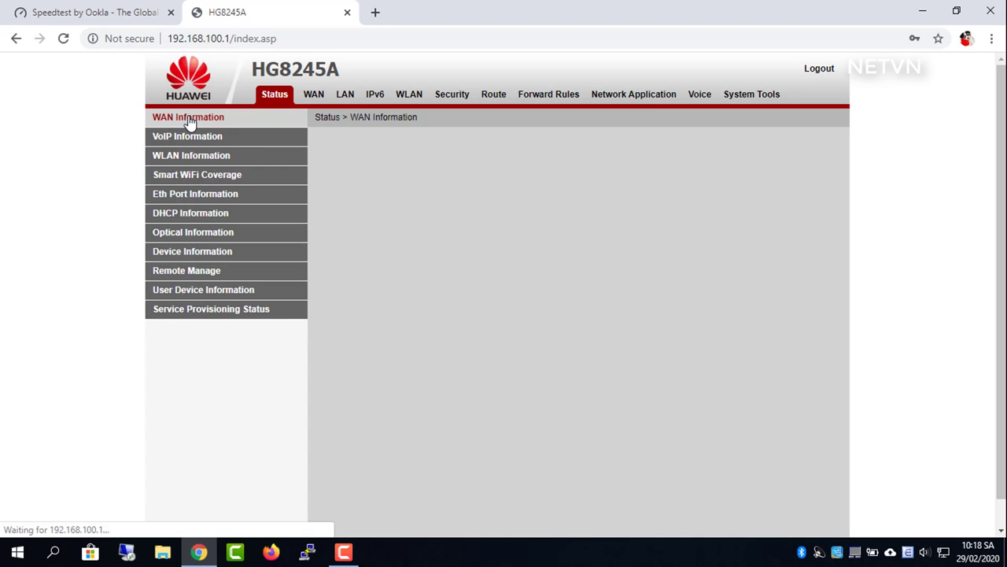
double_click(572, 237)
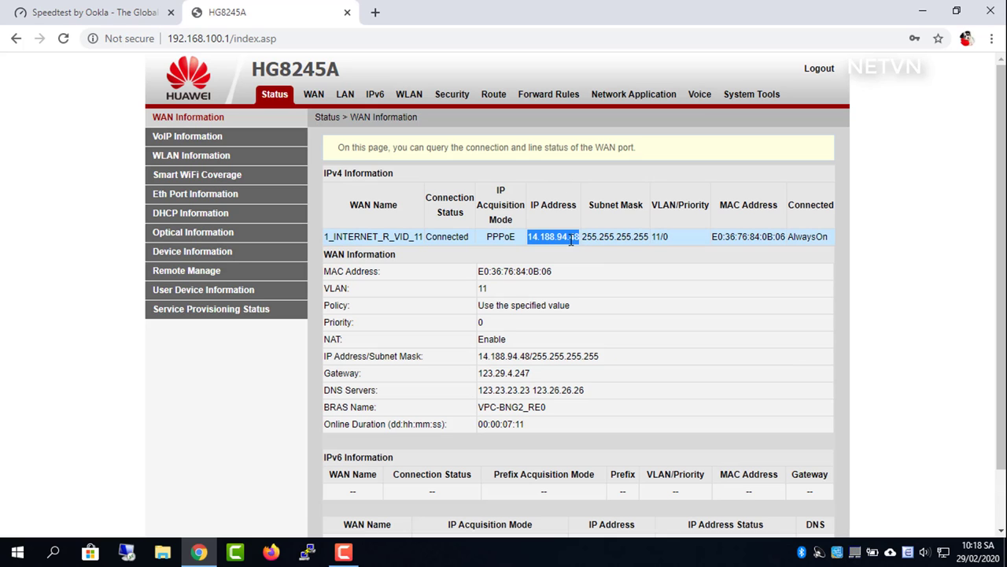
click(103, 14)
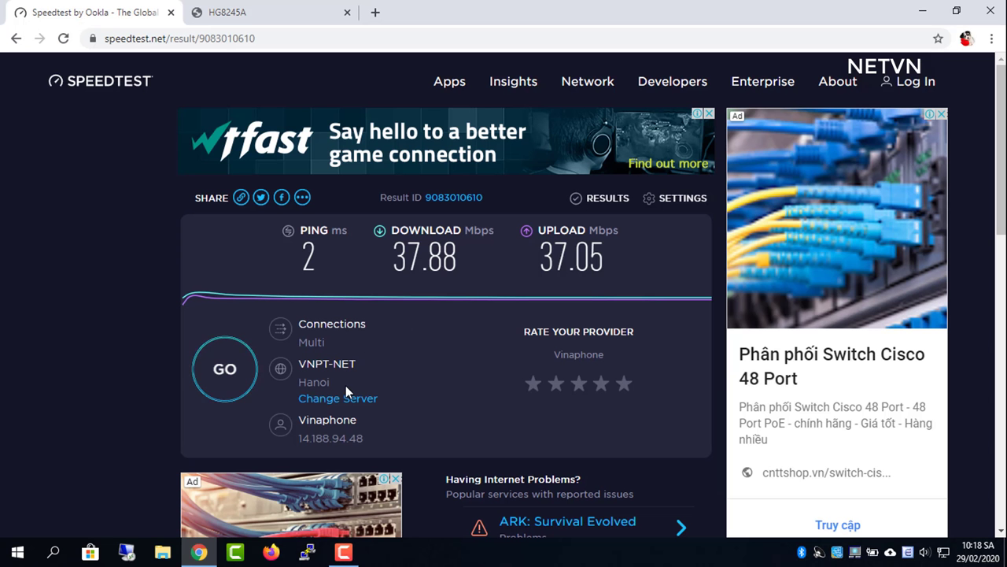
click(256, 18)
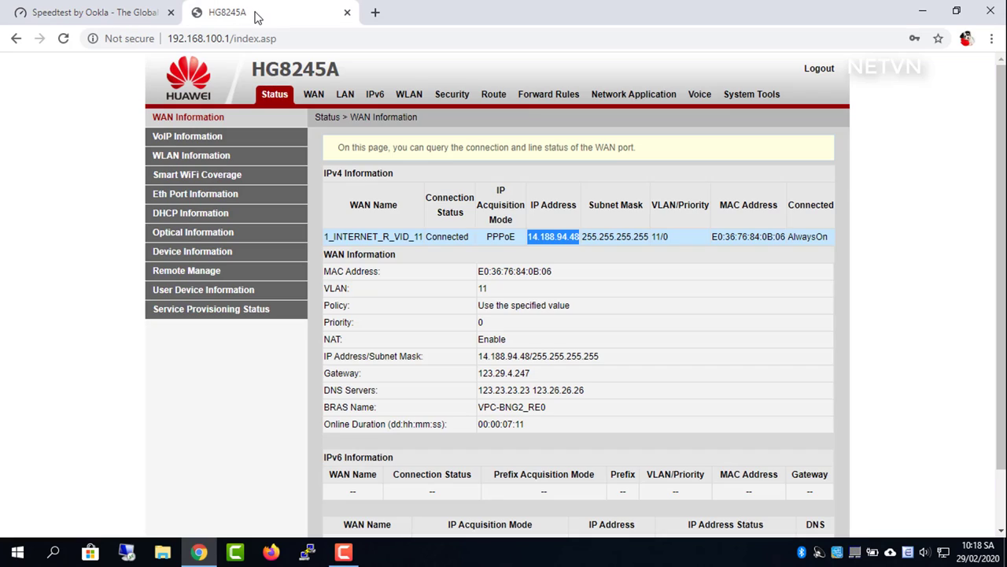
Inspect the 1_INTERNET_R_VID_11 WAN connection, then apply LAN1 as the only Layer 3 port
click(315, 96)
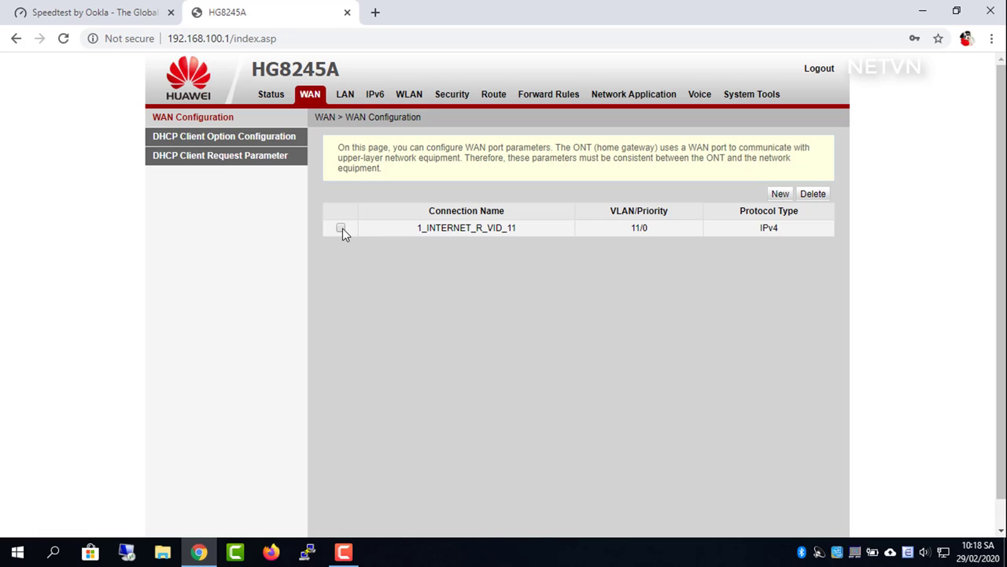
click(343, 228)
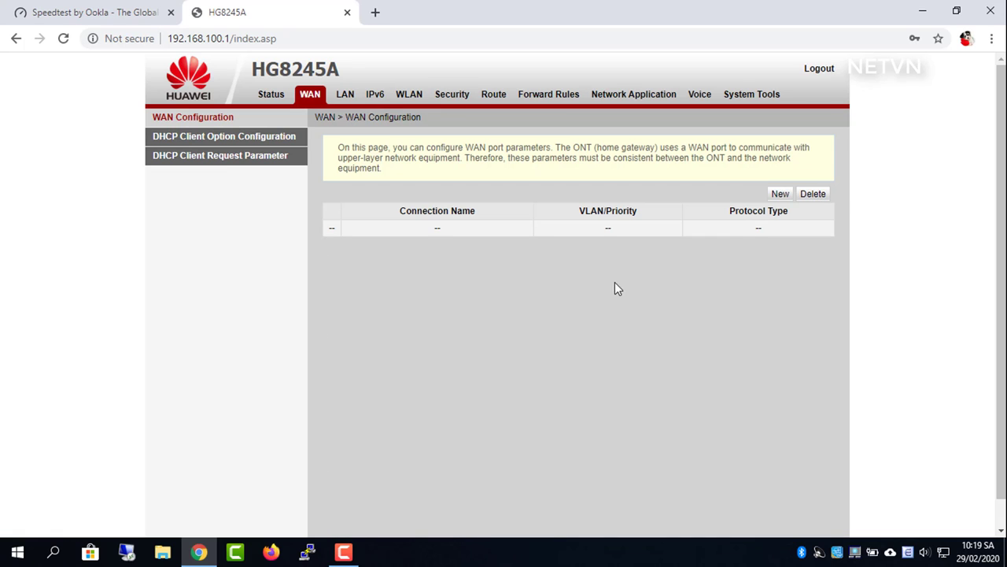
click(352, 96)
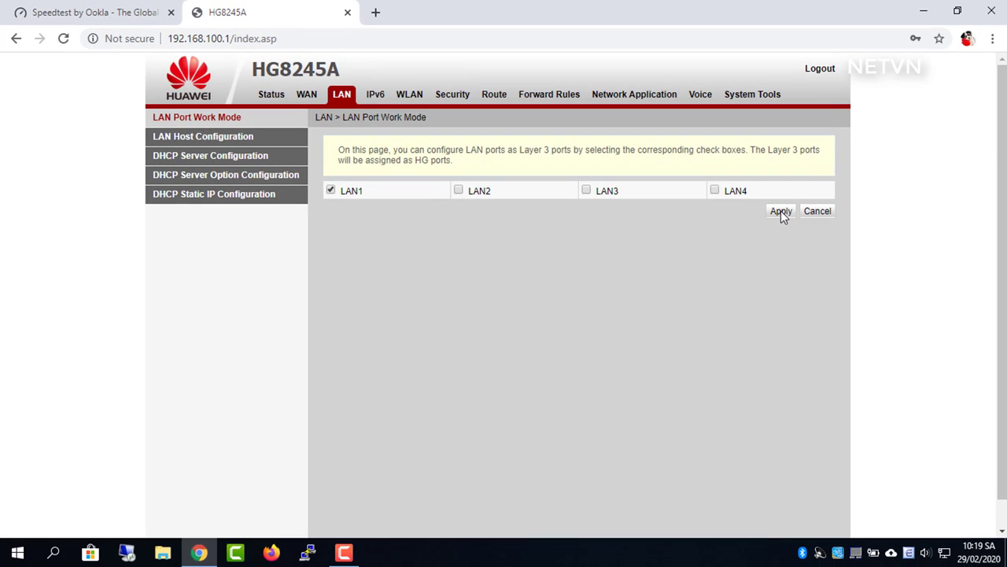
click(780, 211)
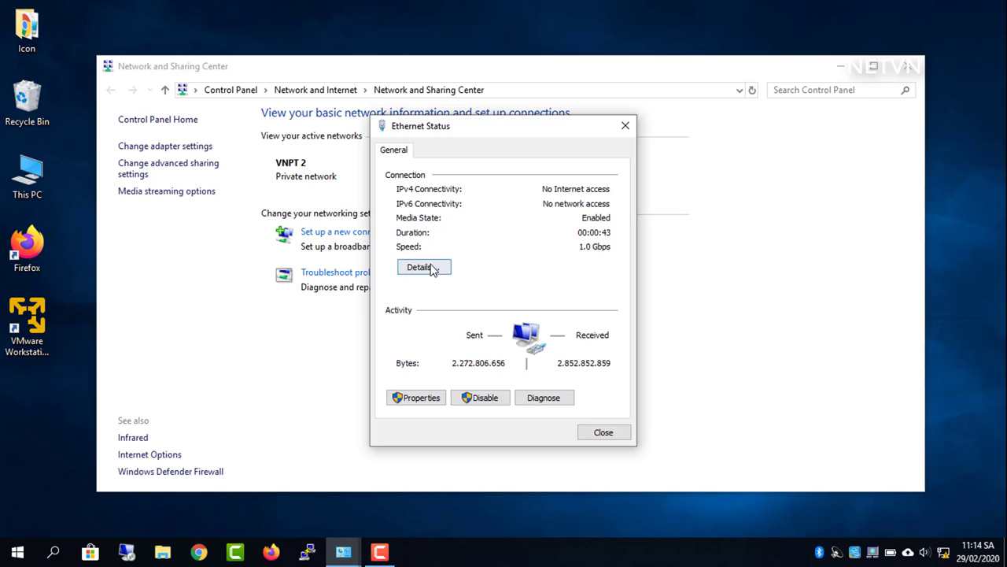
Review Ethernet details, keep IPv4 and DNS on automatic, and close all network windows
click(423, 267)
click(606, 441)
click(420, 398)
double_click(517, 321)
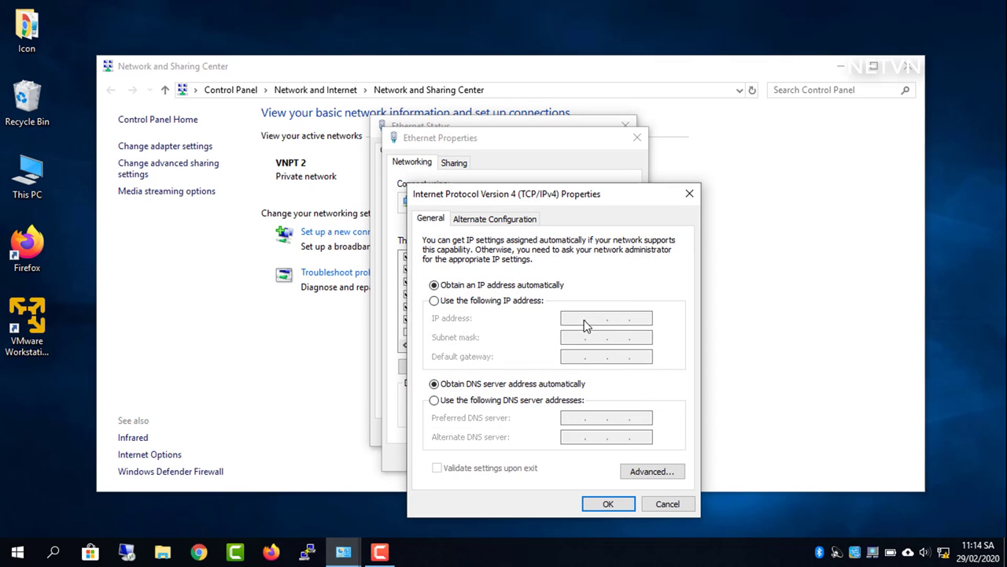
click(622, 504)
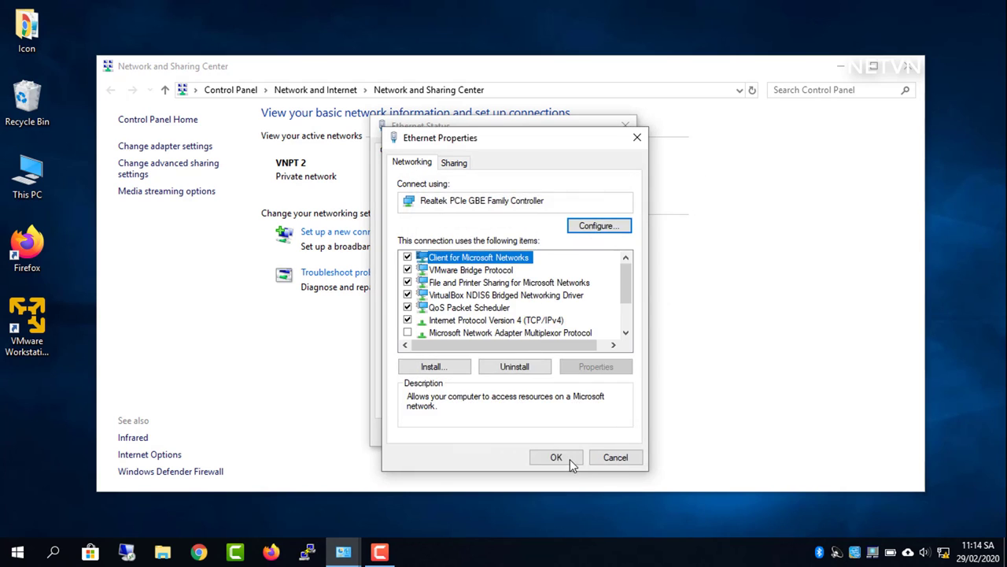
click(569, 459)
click(599, 433)
click(907, 66)
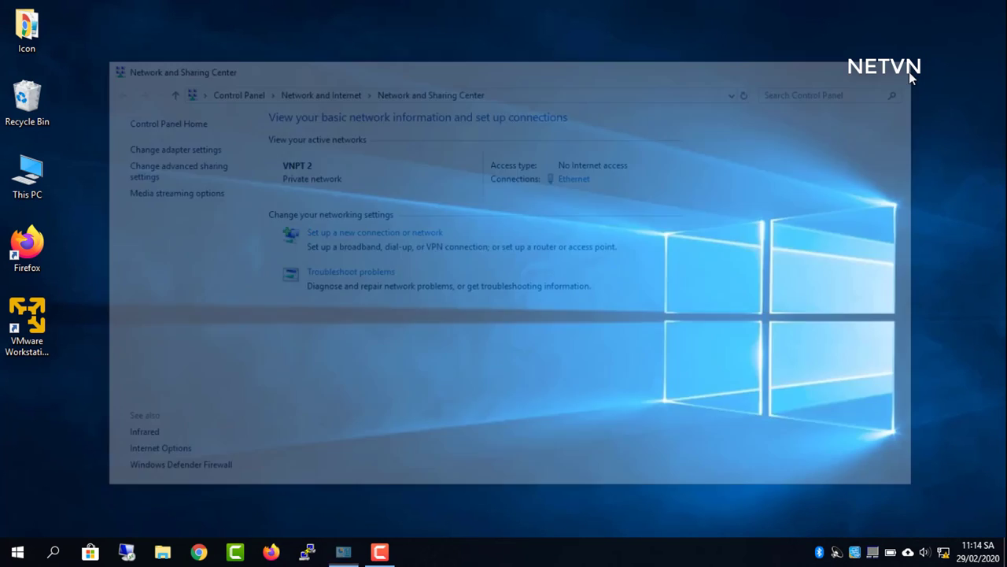
Log in to the Vigor2960 at 192.168.1.1 and postpone the default password warning
text(1)
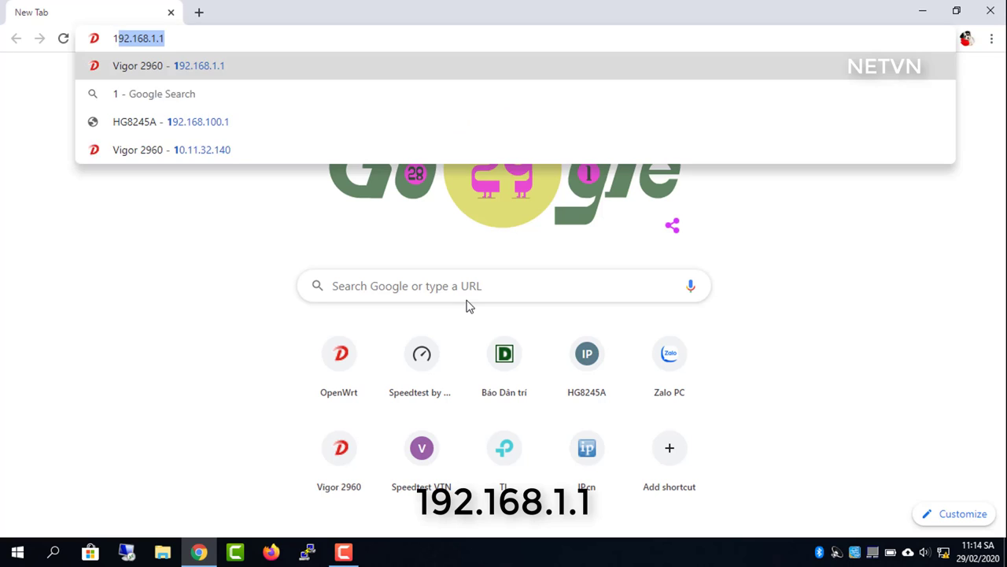
text(92.168.1.1)
key(Return)
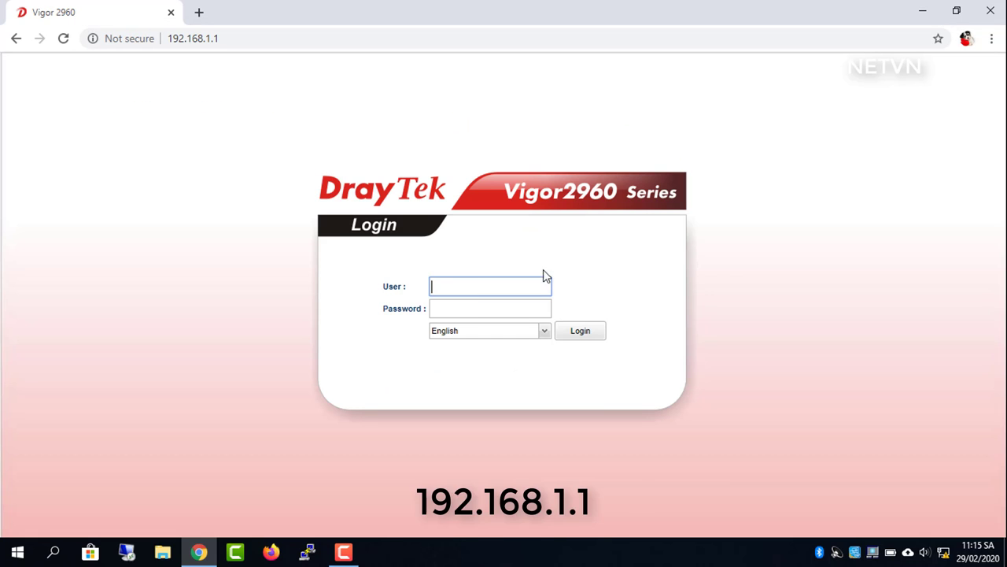
text(dmin)
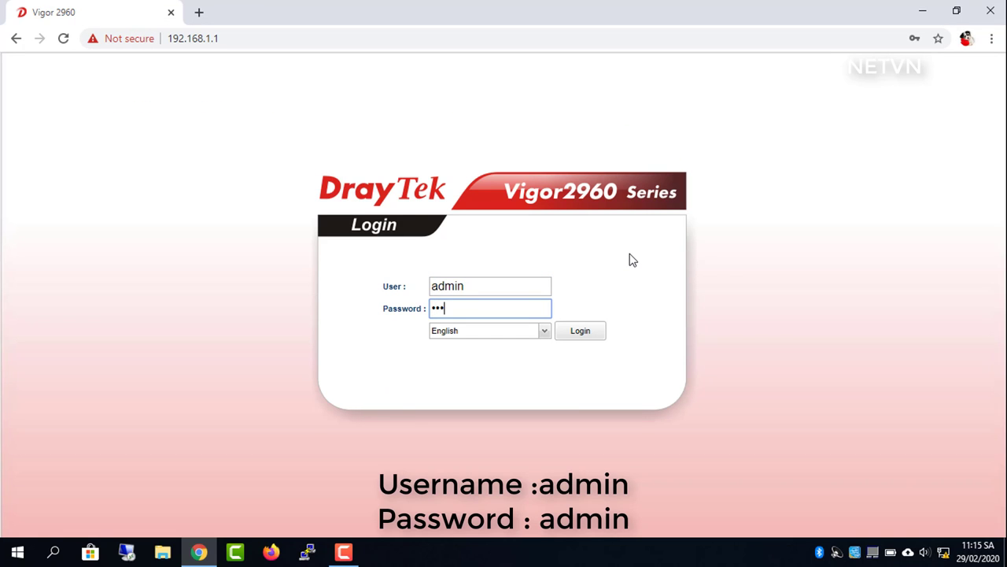
click(582, 331)
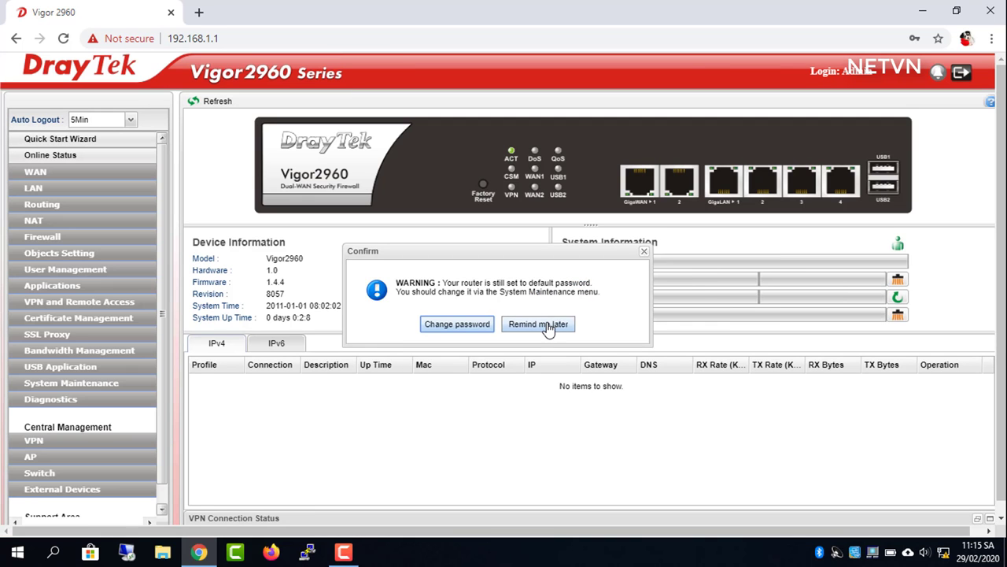
click(548, 327)
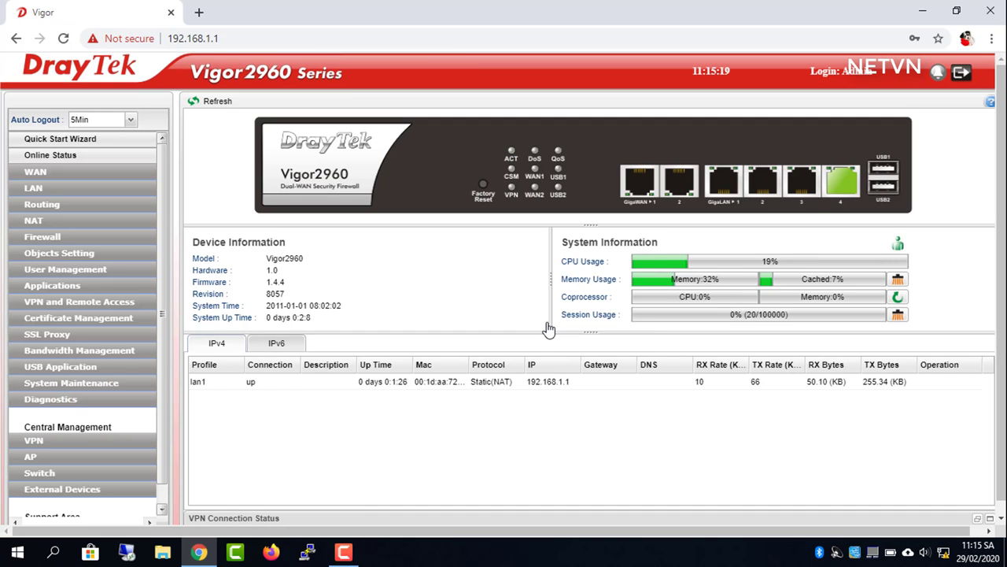
Set the wan1 profile to PPPoE with the ISP username and password, and apply
click(43, 174)
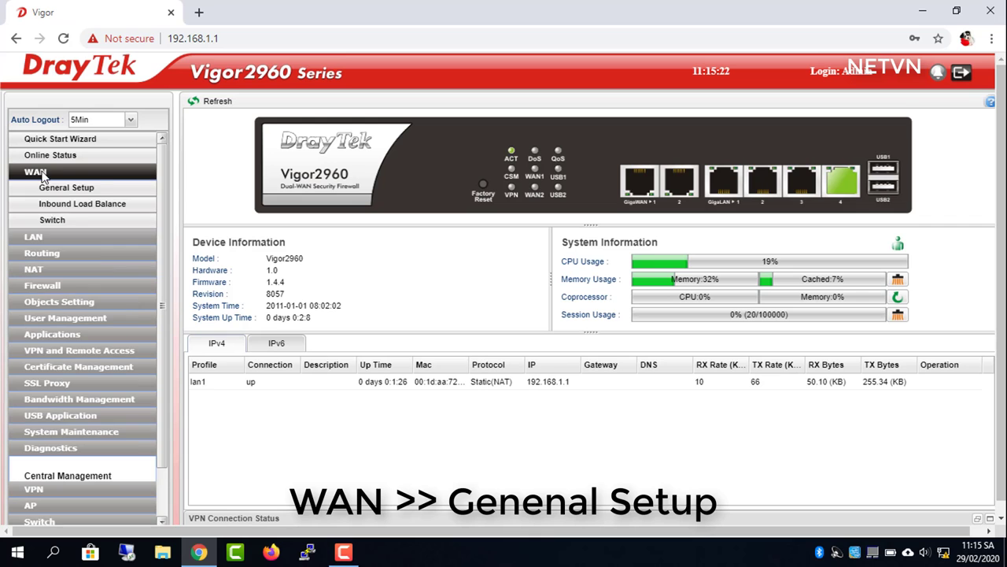
click(69, 193)
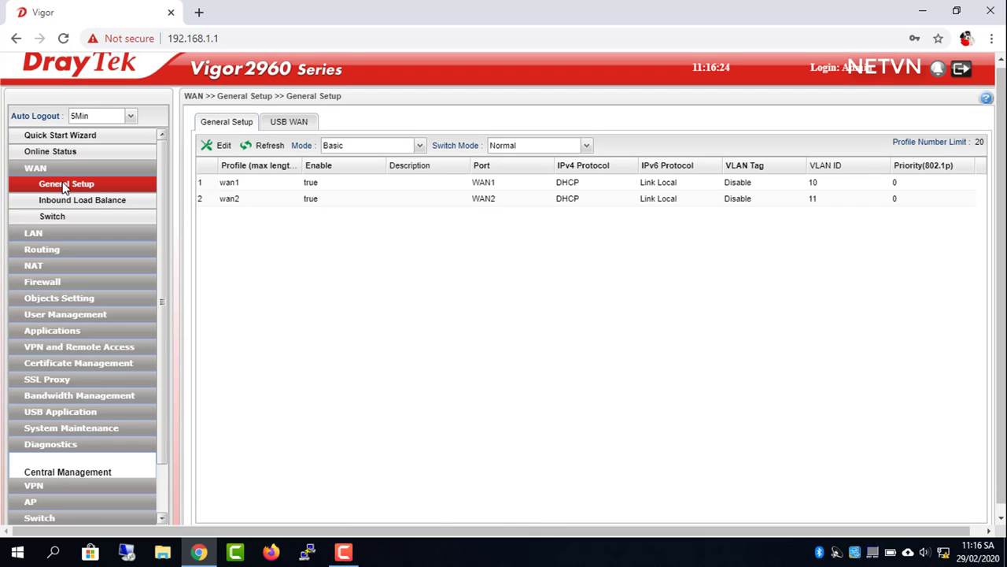
click(229, 184)
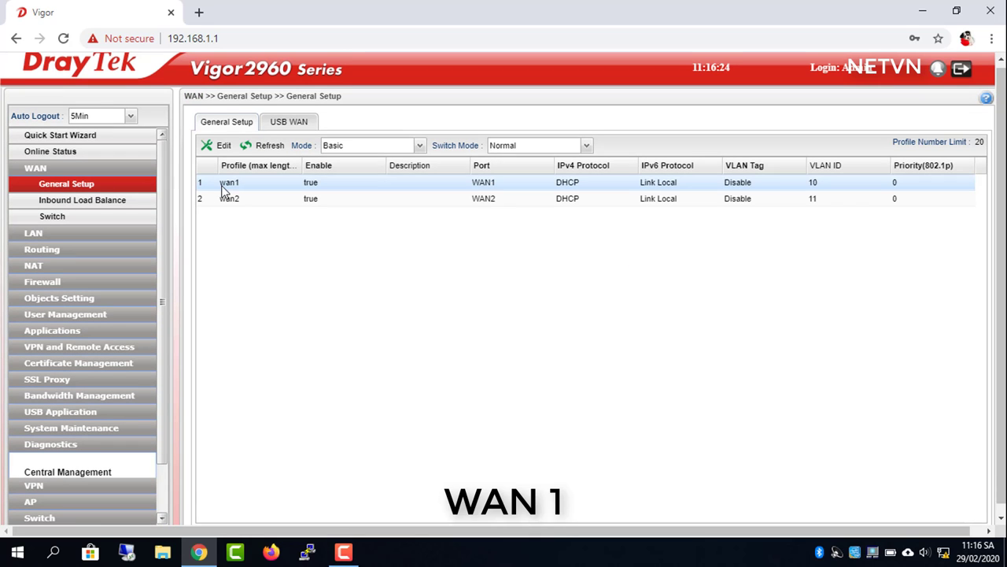
double_click(281, 187)
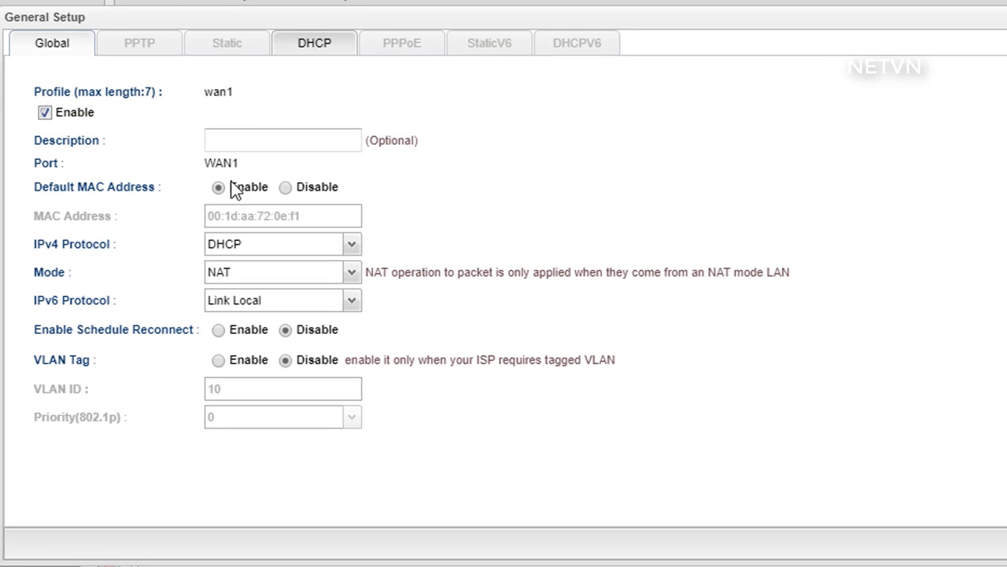
click(284, 248)
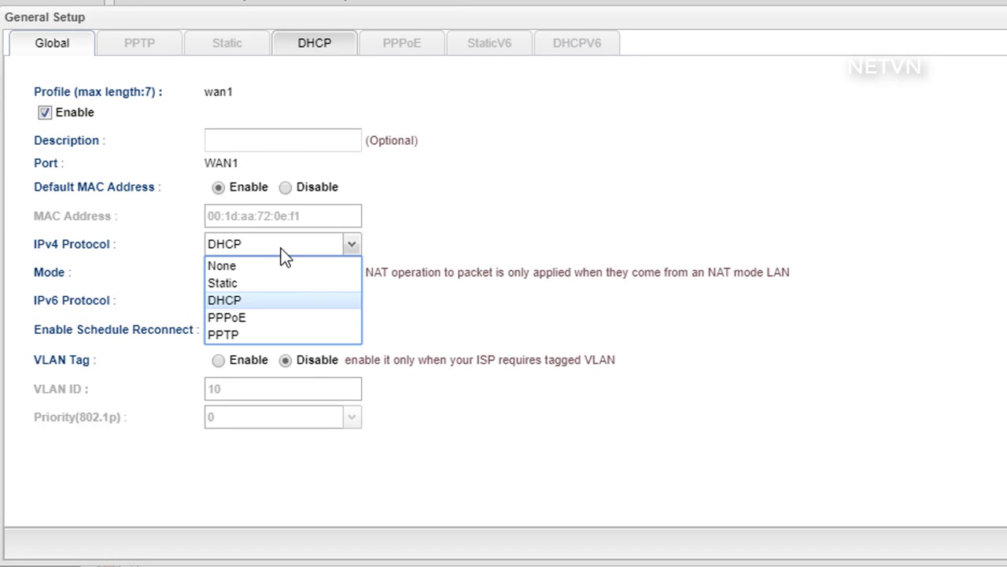
click(265, 317)
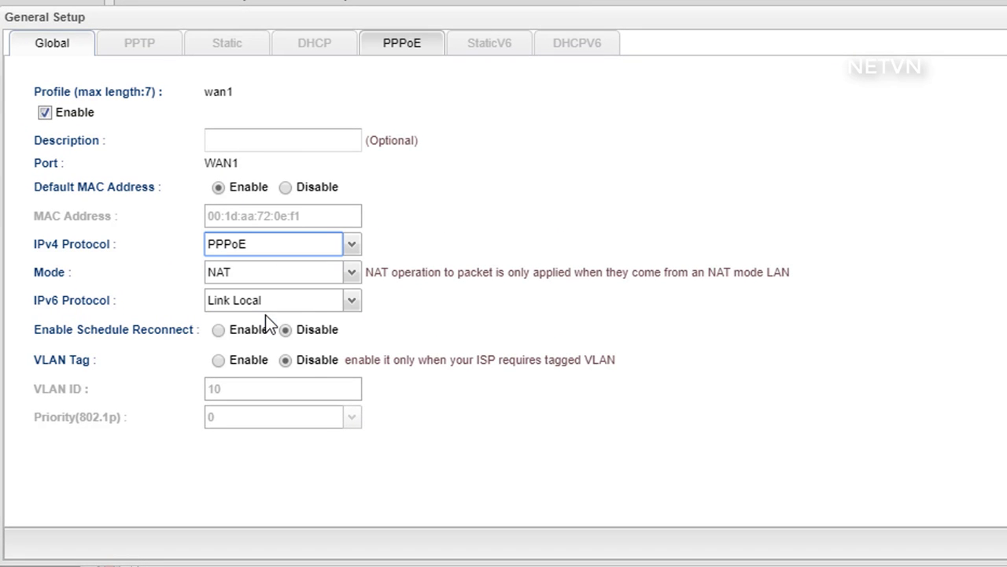
click(425, 52)
click(297, 101)
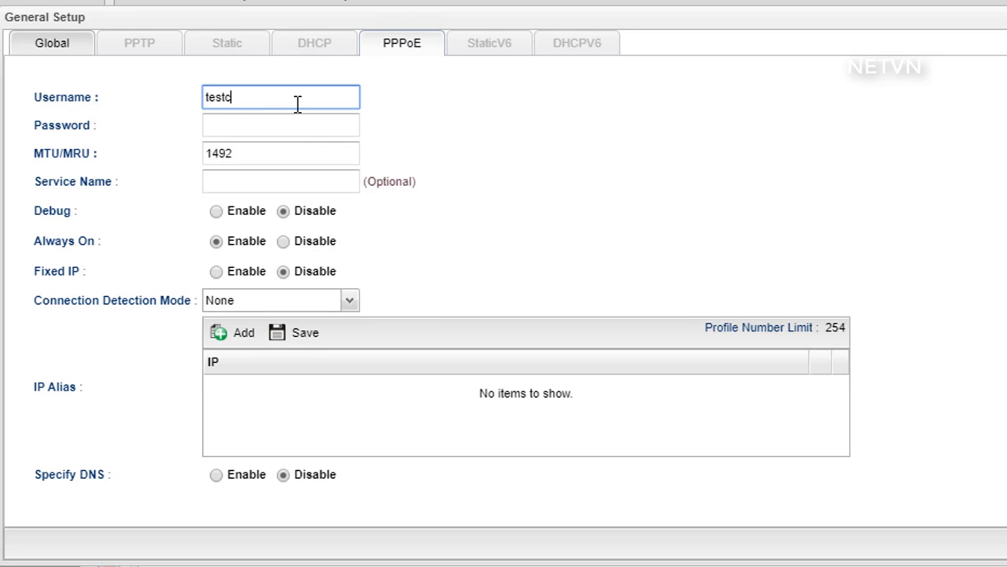
key(Tab)
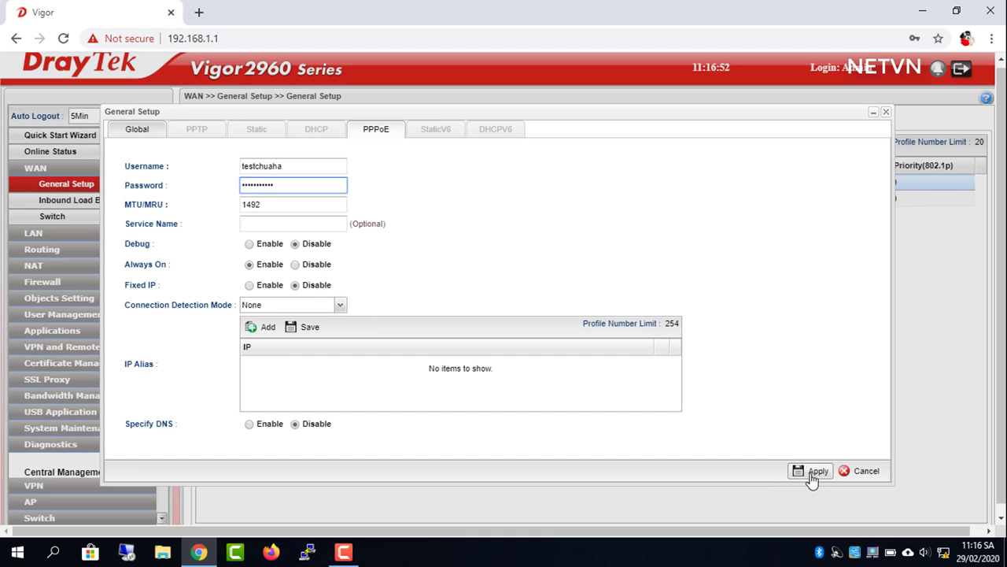
click(813, 473)
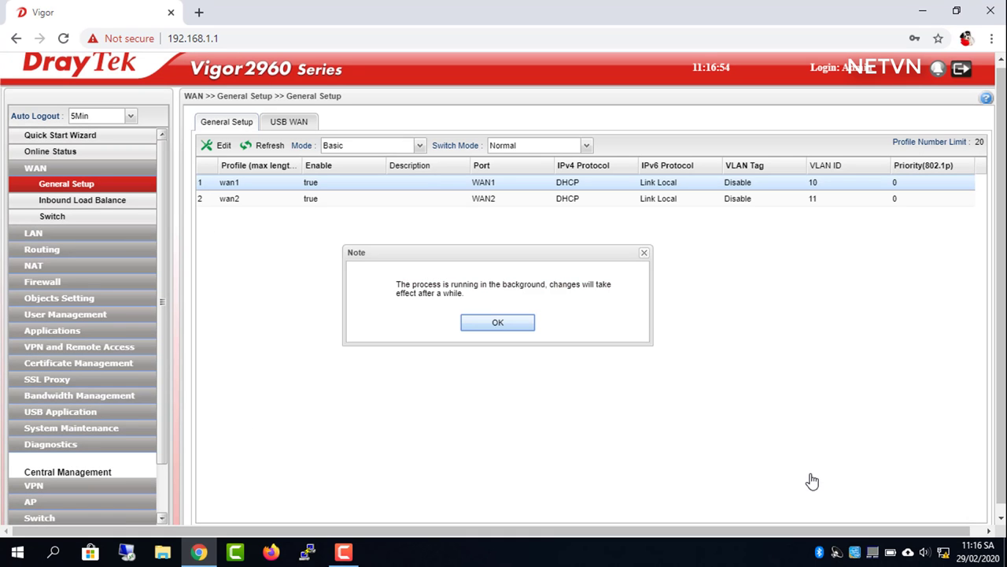
Set the wan2 profile to PPPoE with the ISP username and password, and apply
click(497, 325)
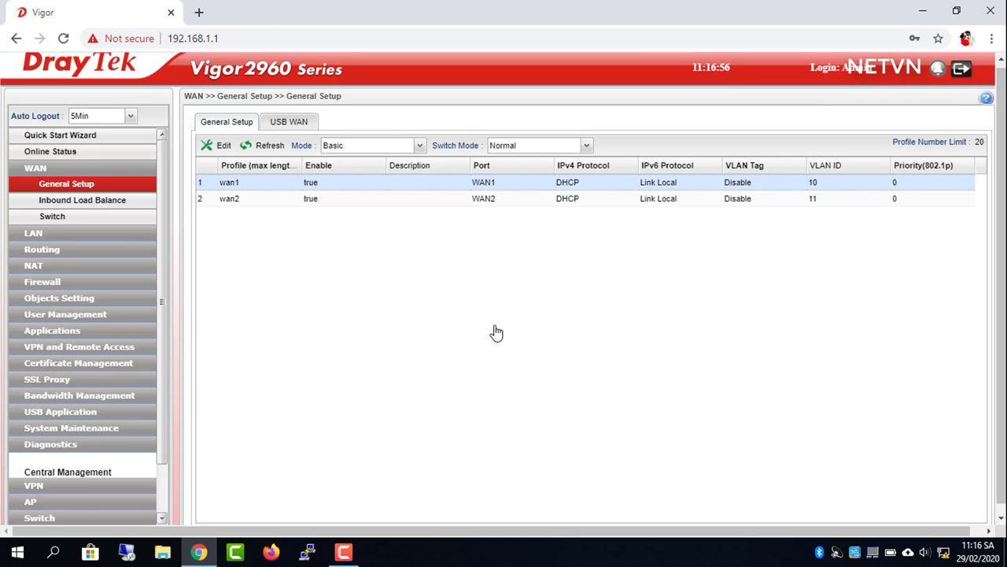
double_click(479, 200)
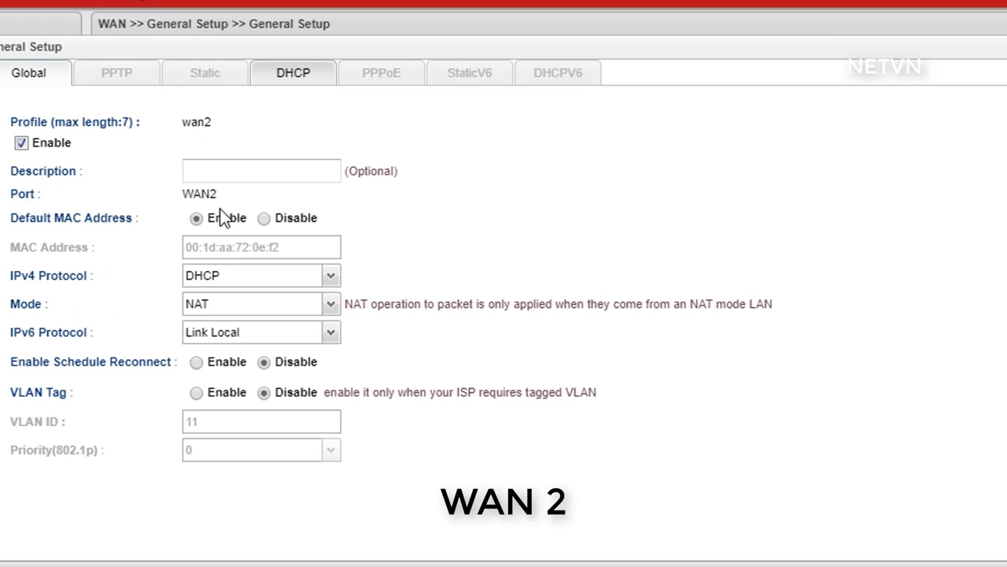
click(275, 269)
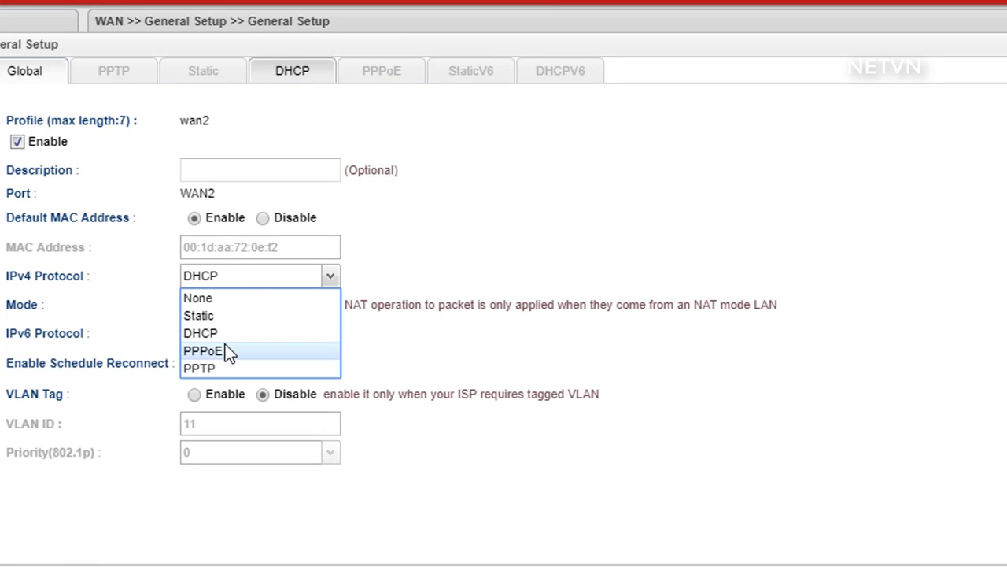
click(225, 351)
click(394, 79)
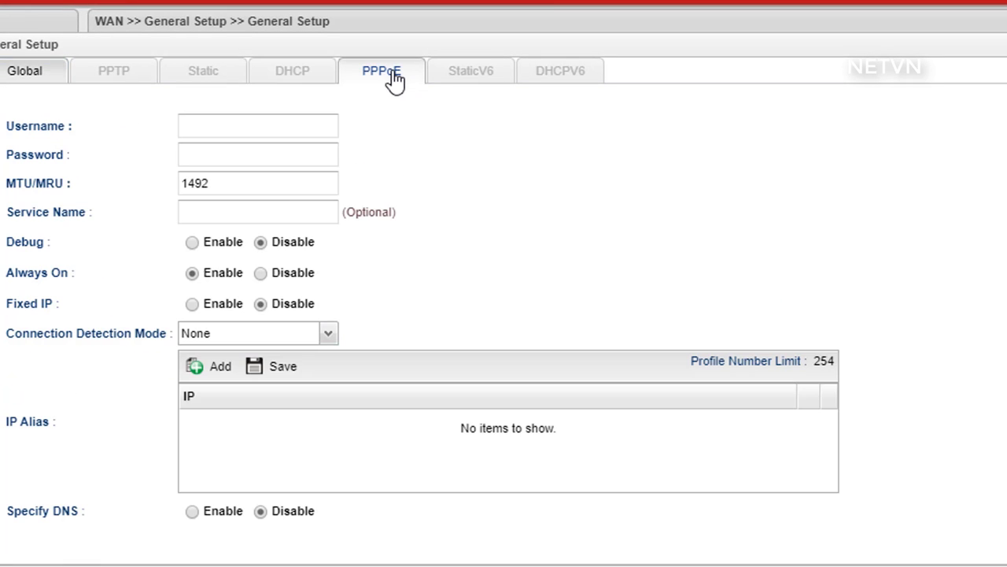
click(290, 133)
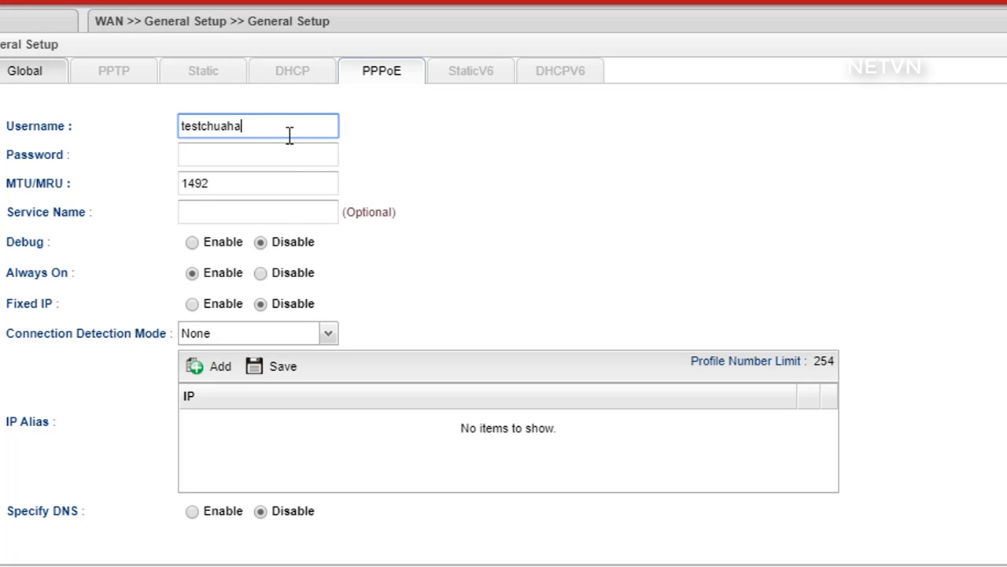
click(273, 152)
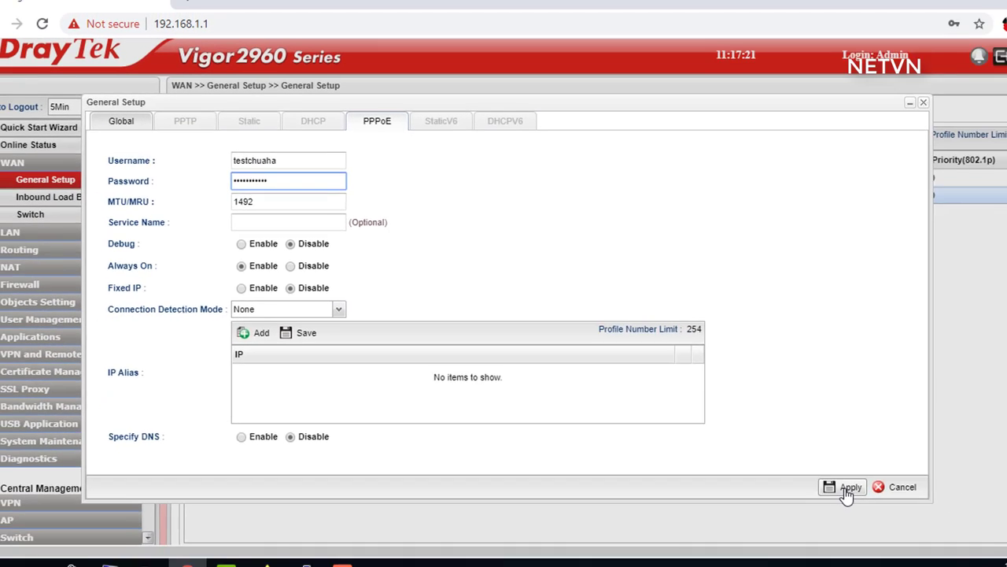
click(849, 485)
click(815, 474)
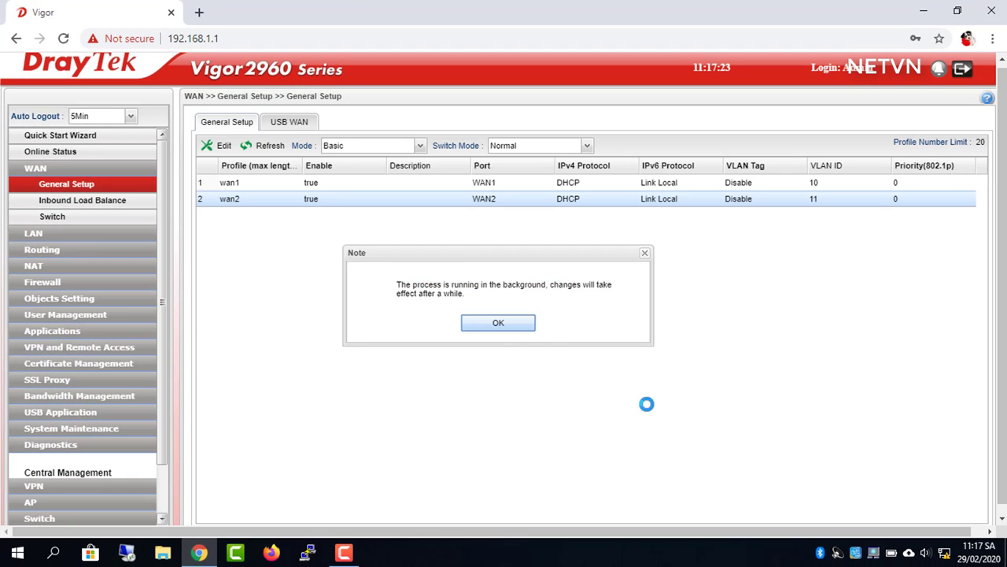
click(498, 323)
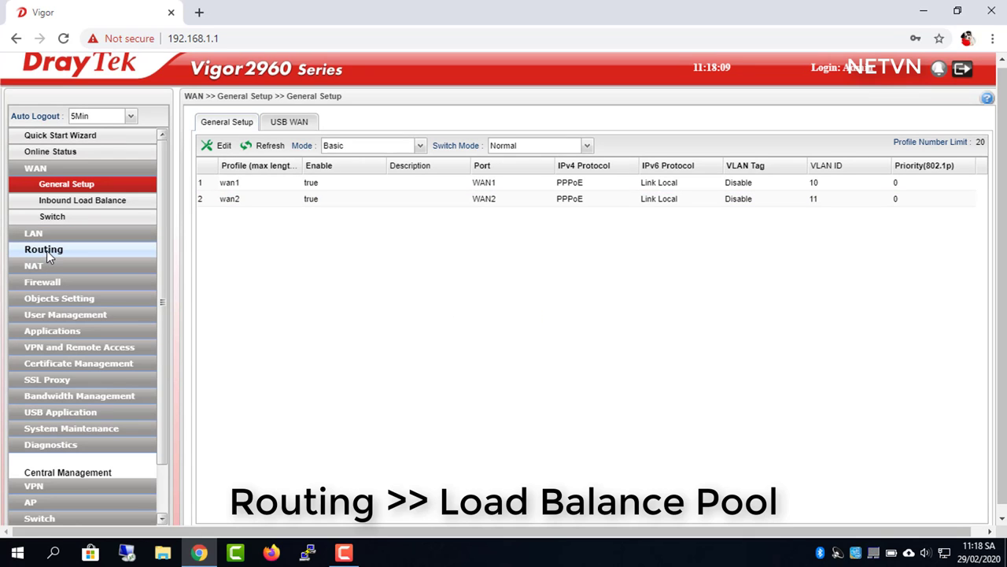
Create a load balance pool named 2WAN with wan1 at weight 1
click(46, 250)
click(85, 220)
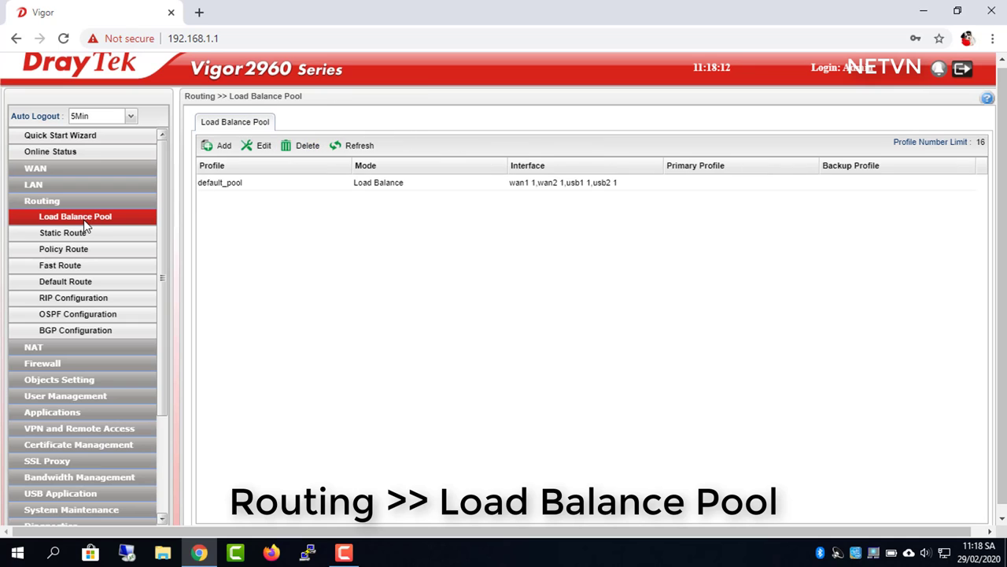
click(223, 147)
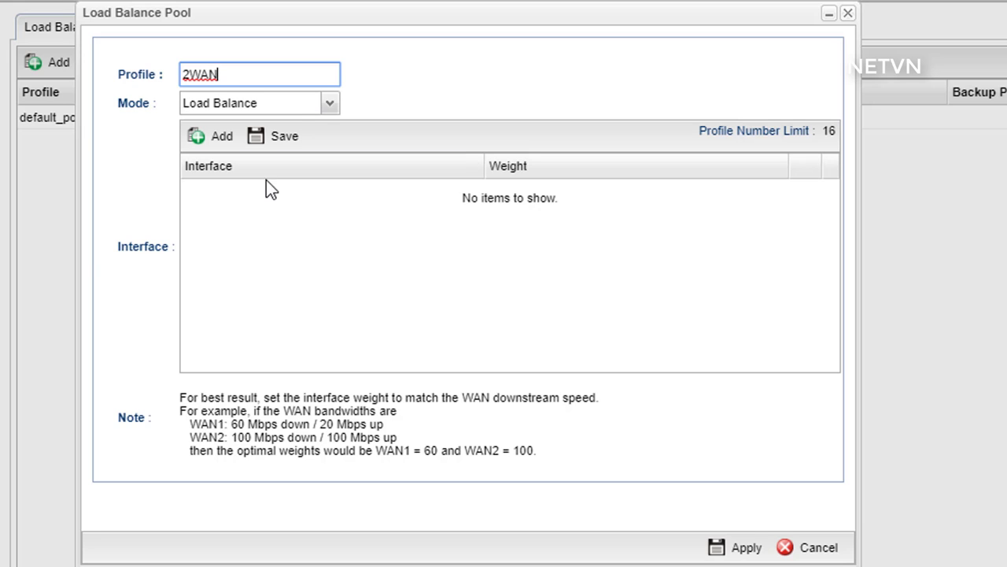
text(2WAN)
click(219, 140)
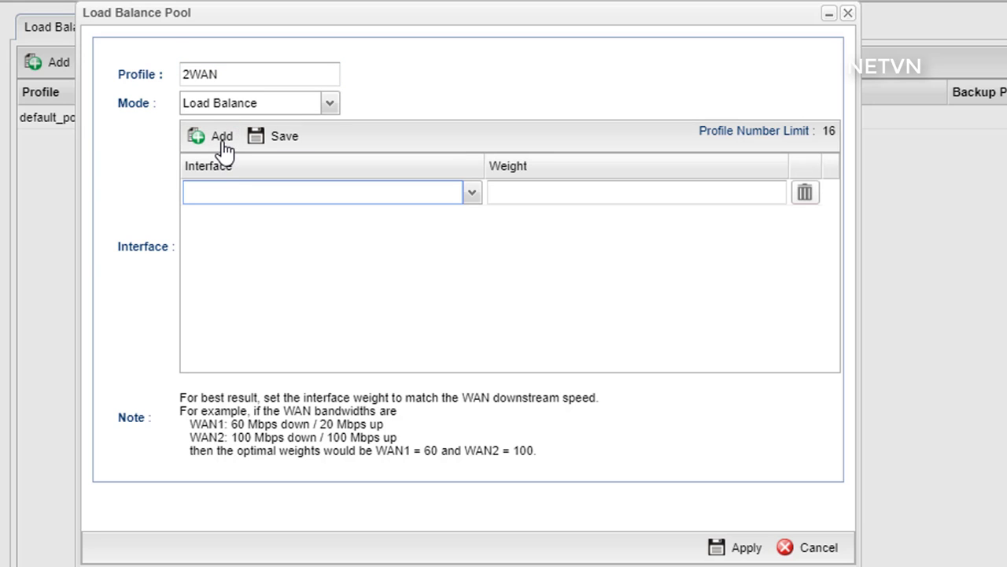
click(237, 194)
click(233, 215)
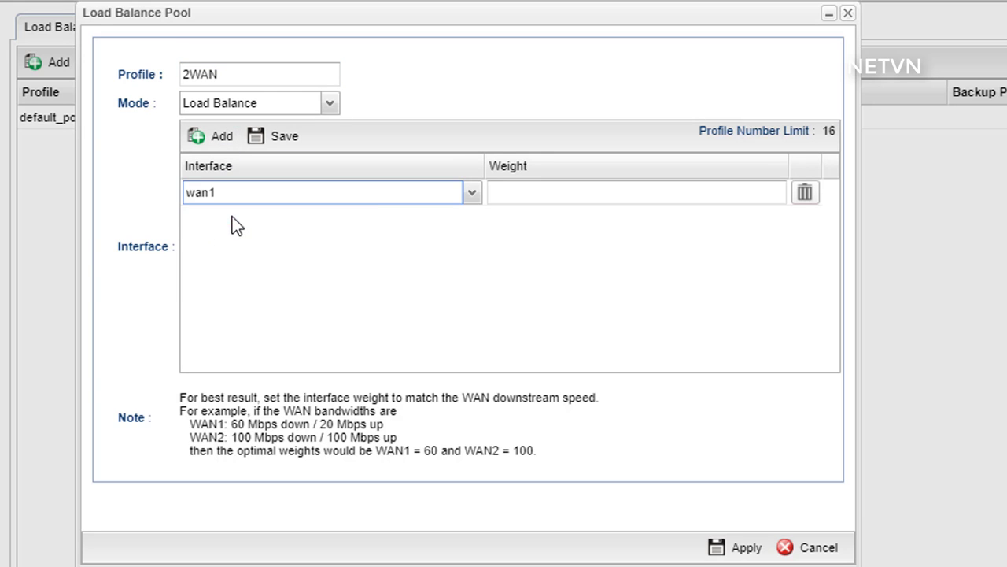
click(528, 193)
text(1)
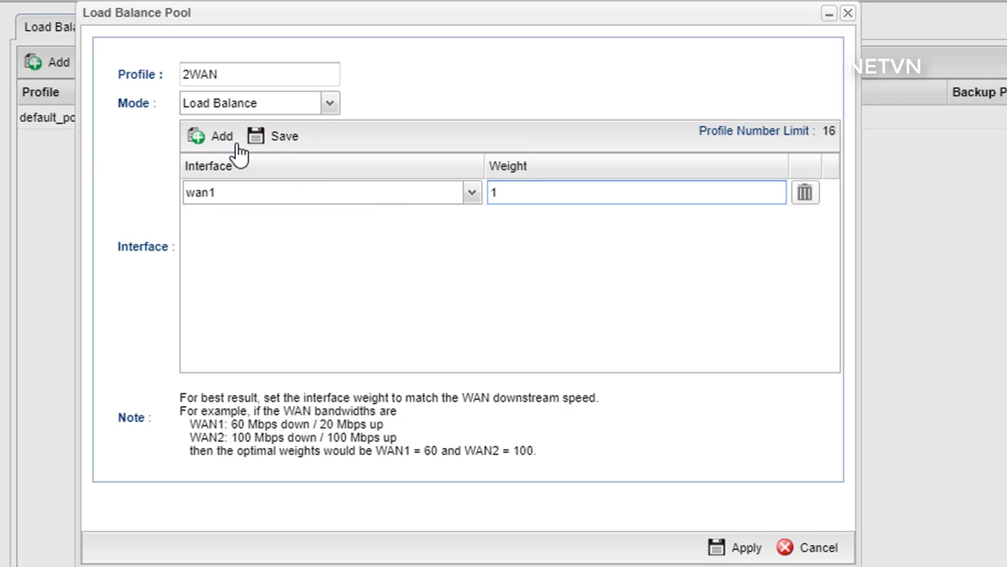
Add wan2 at weight 1 to the 2WAN pool and save it
click(229, 142)
click(477, 222)
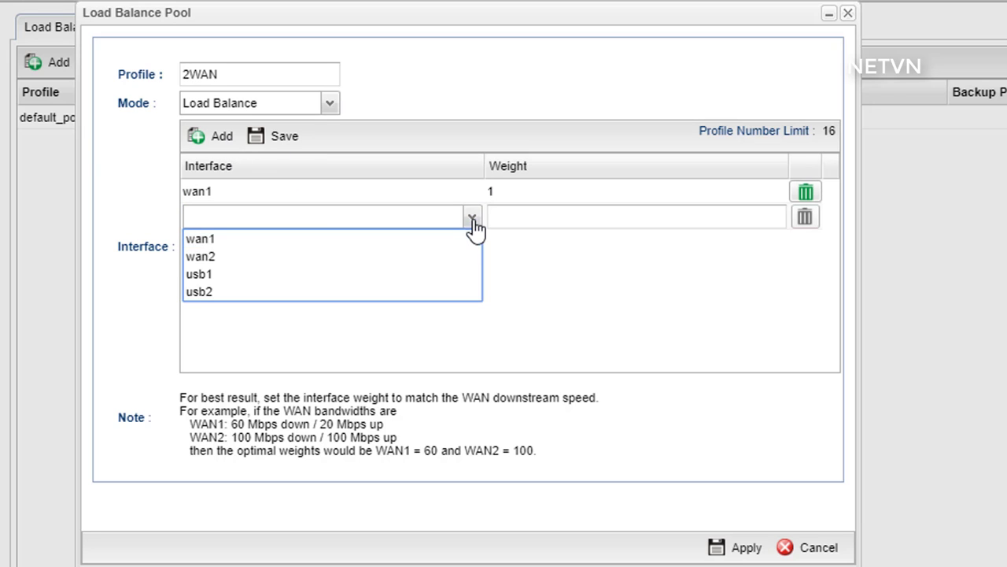
click(431, 252)
click(561, 220)
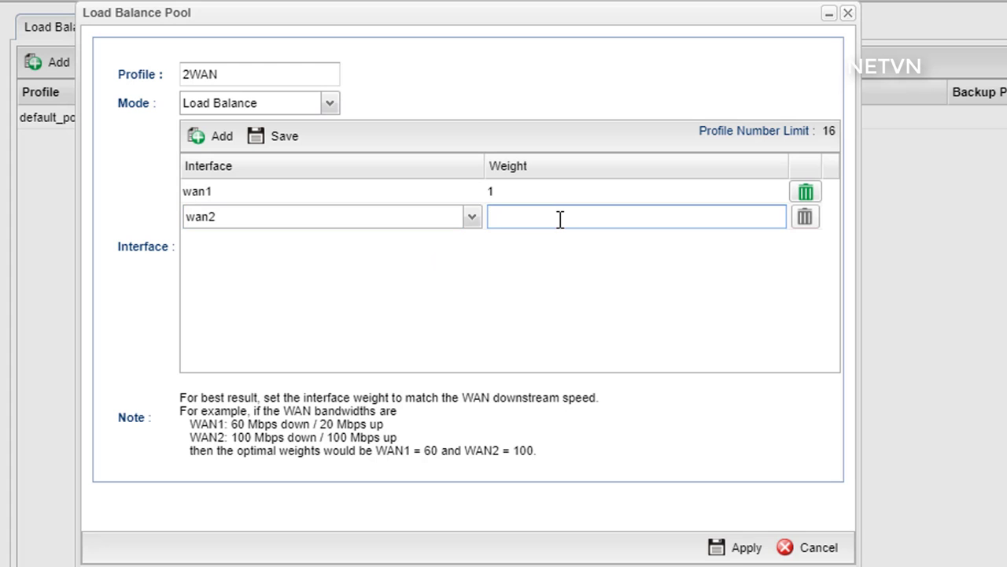
text(1)
click(467, 307)
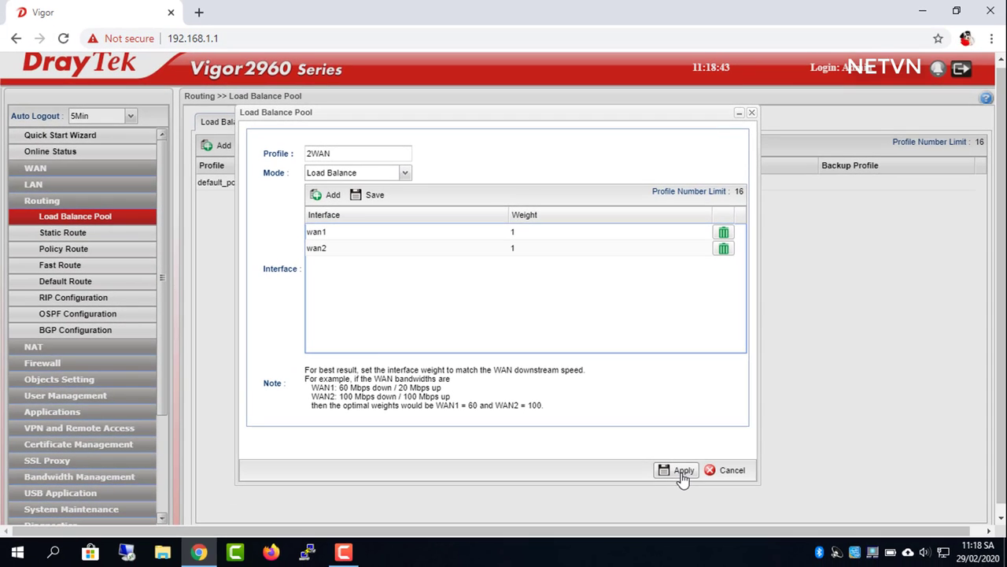
click(683, 475)
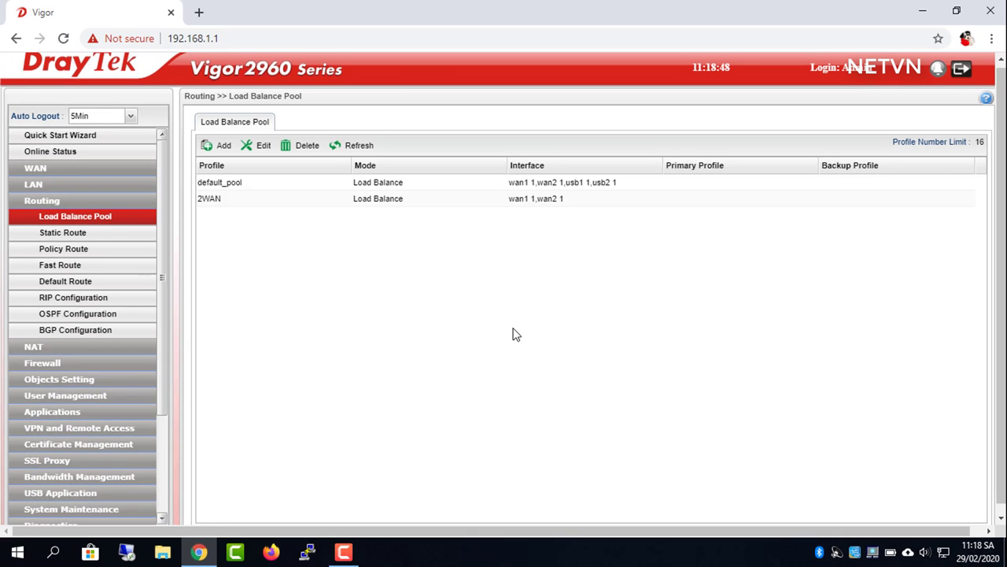
click(221, 205)
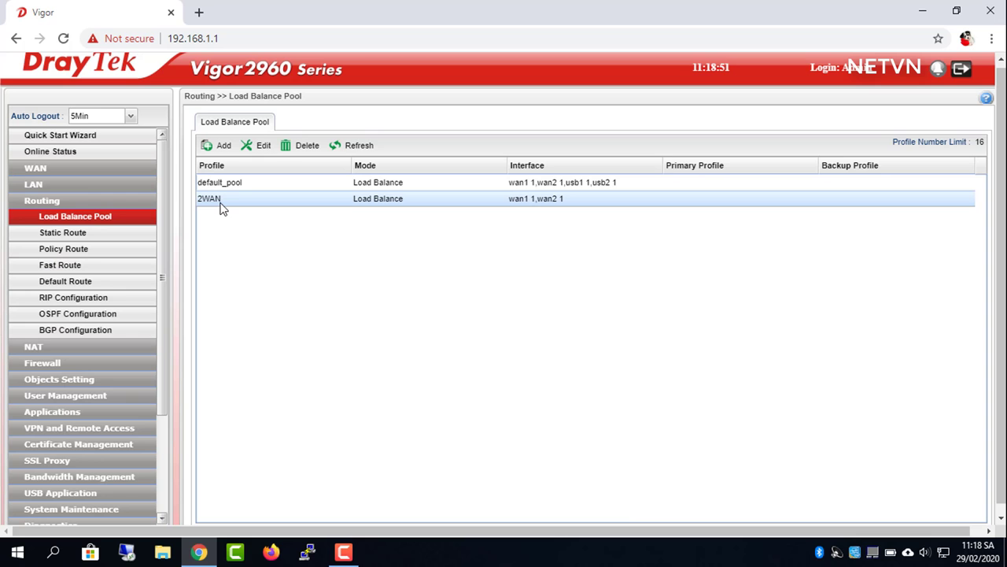
Set the default route to pool 2WAN, Session Based mode, excluding HTTP and HTTPS, and apply
click(66, 281)
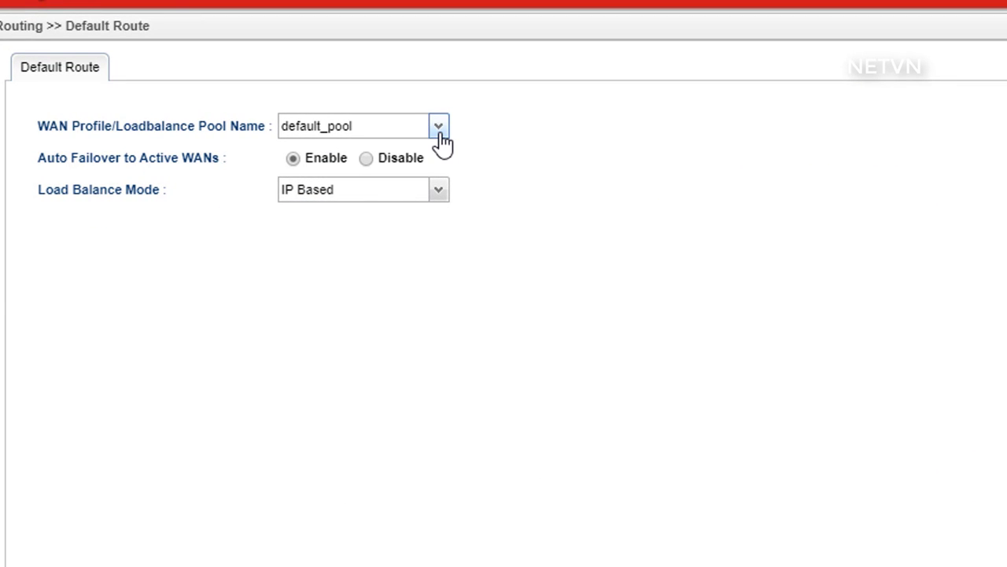
click(438, 128)
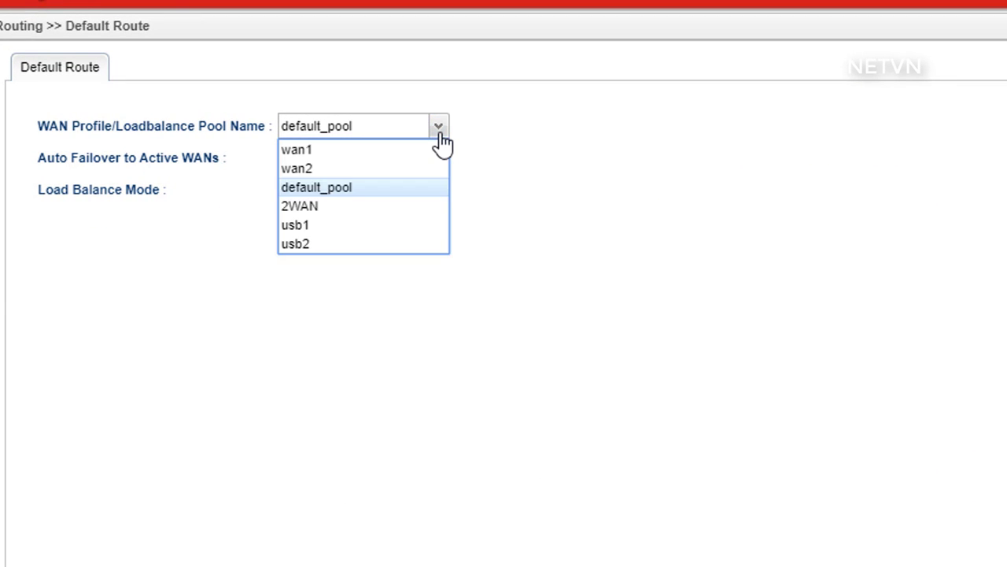
click(340, 207)
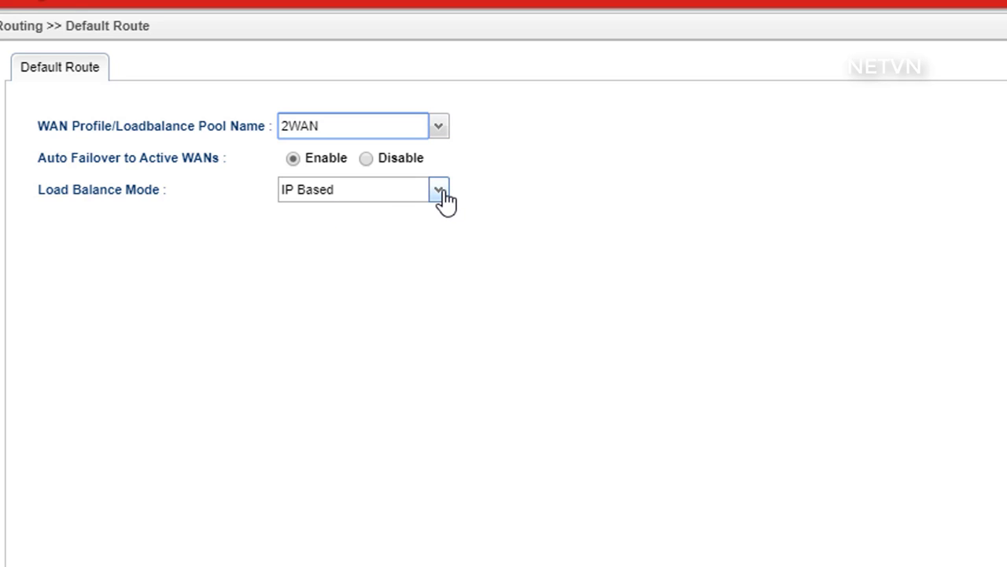
click(440, 191)
click(332, 237)
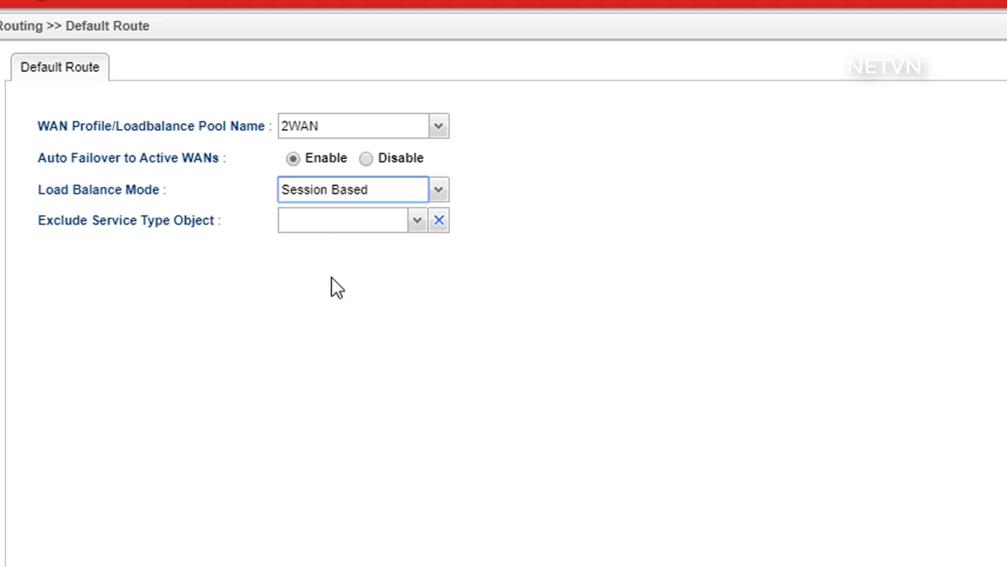
click(415, 221)
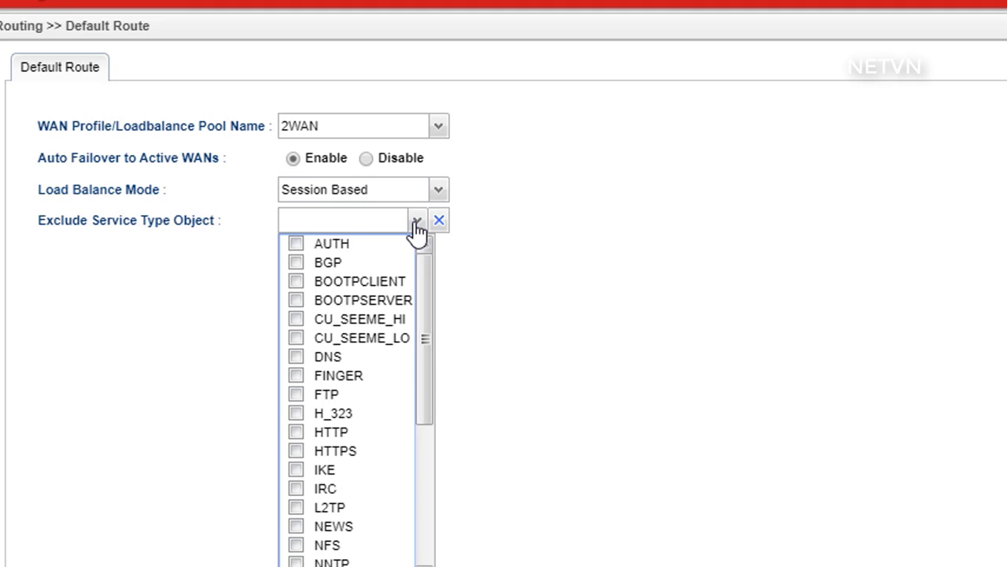
click(298, 437)
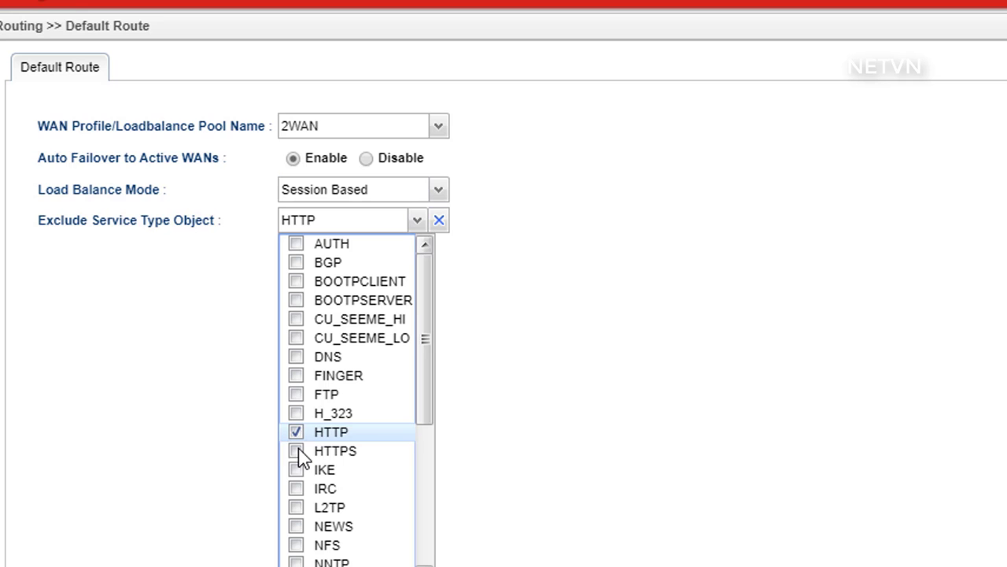
click(296, 450)
click(506, 464)
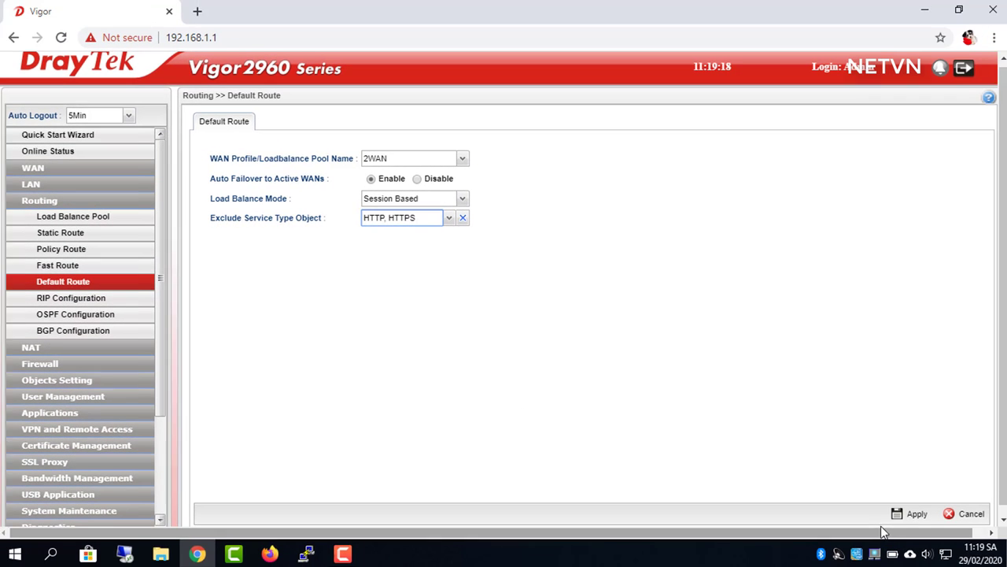
click(911, 514)
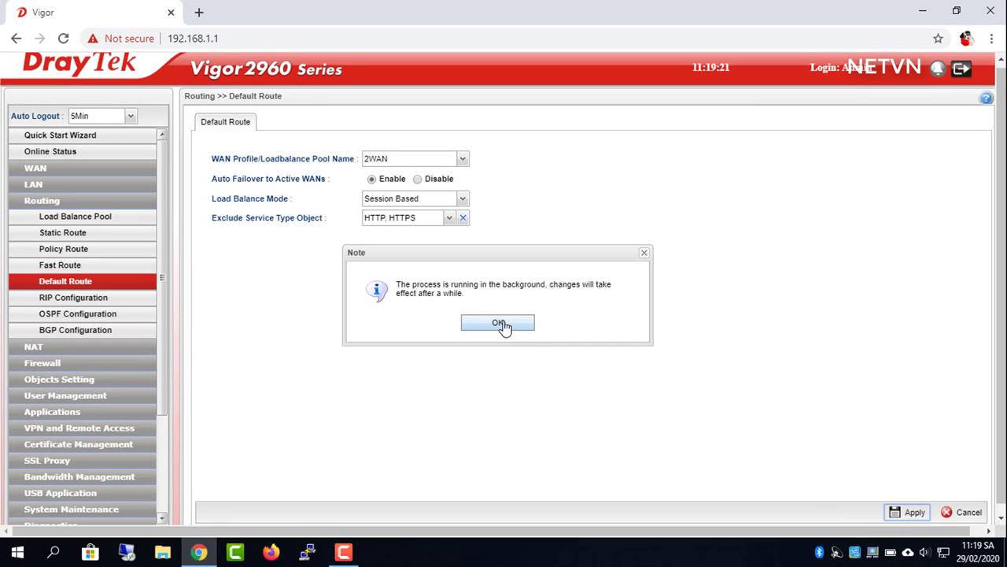
click(502, 324)
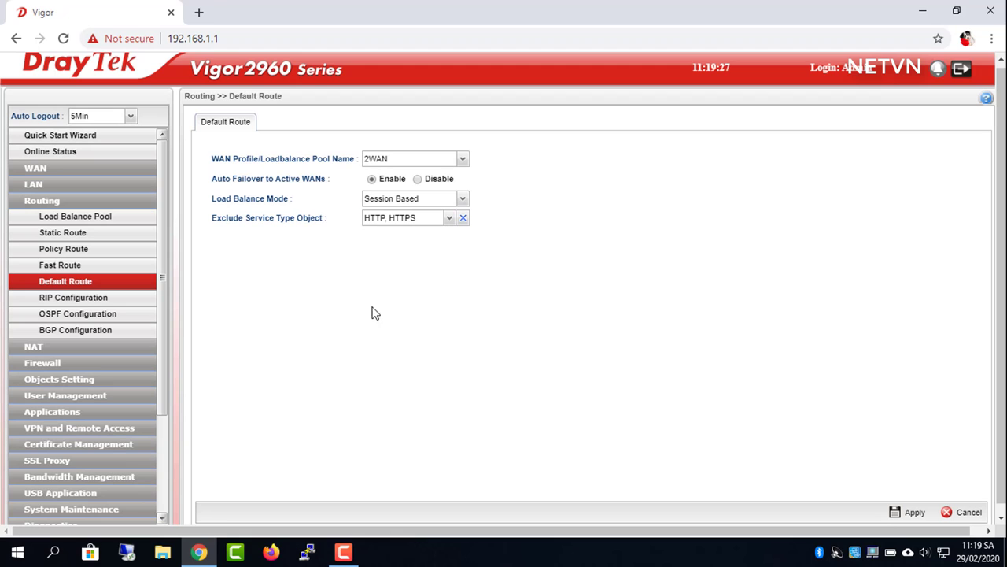
Confirm in Online Status, sorted by gateway, that wan1 and wan2 are up, then open a new tab
click(45, 152)
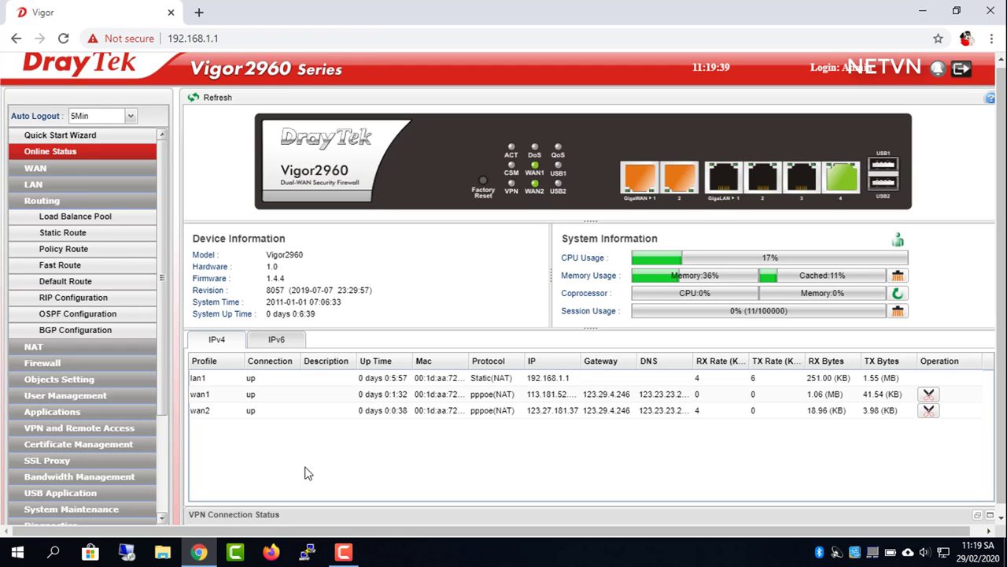
click(581, 413)
click(587, 361)
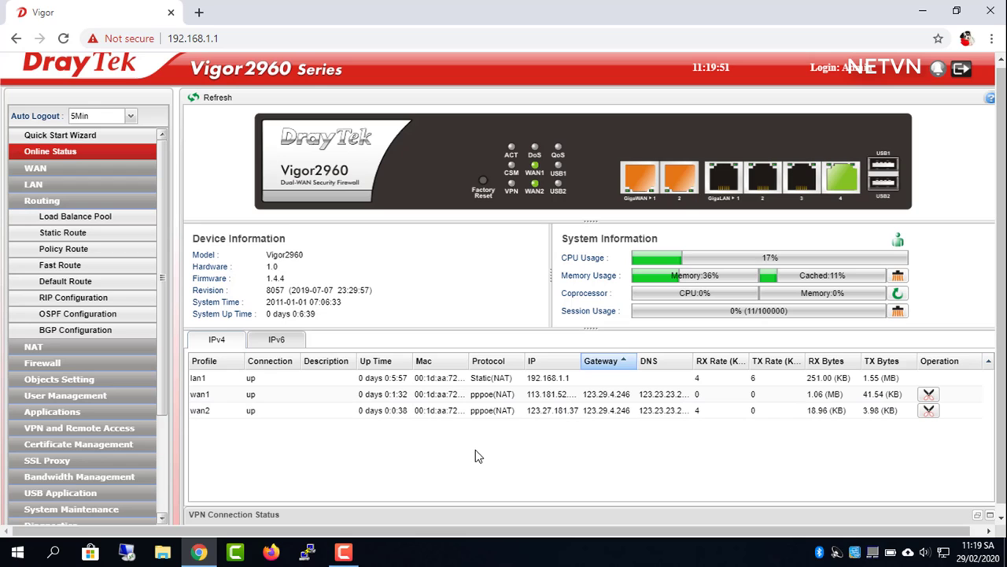
click(198, 12)
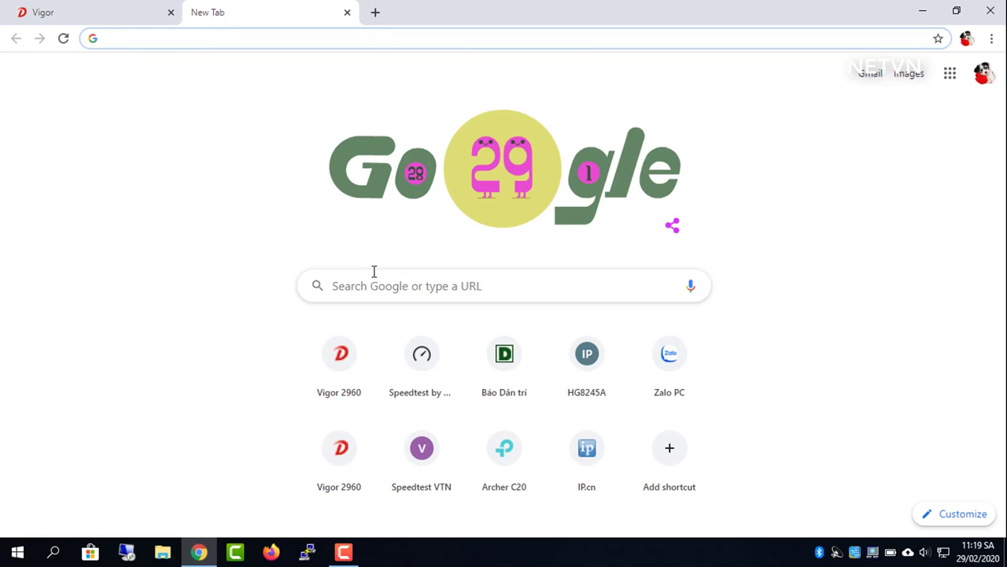
Run Speedtest against the VNPT-NET Hanoi server (about 76 Mbps down, 77 up), then start a retest
click(433, 370)
click(536, 471)
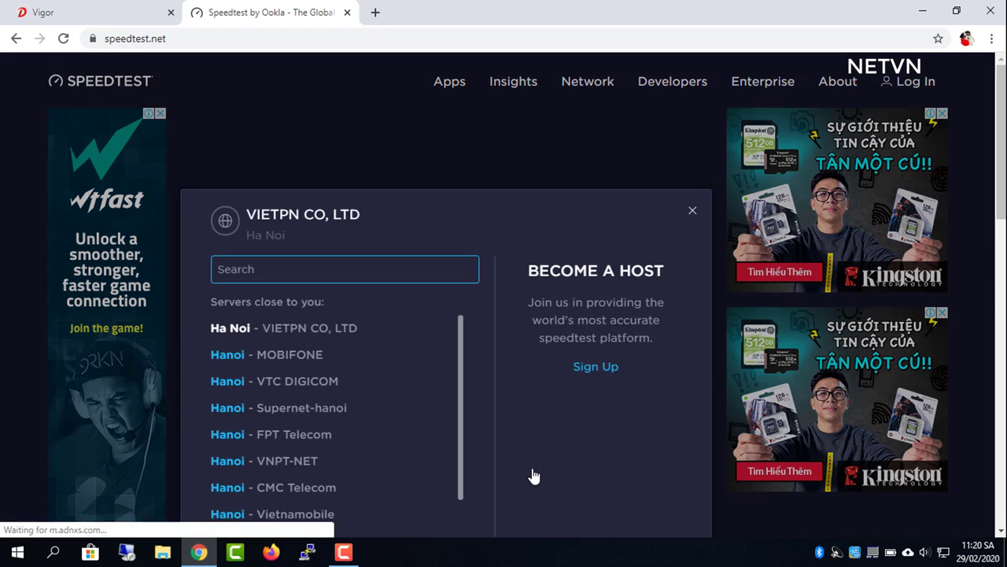
click(288, 461)
click(445, 320)
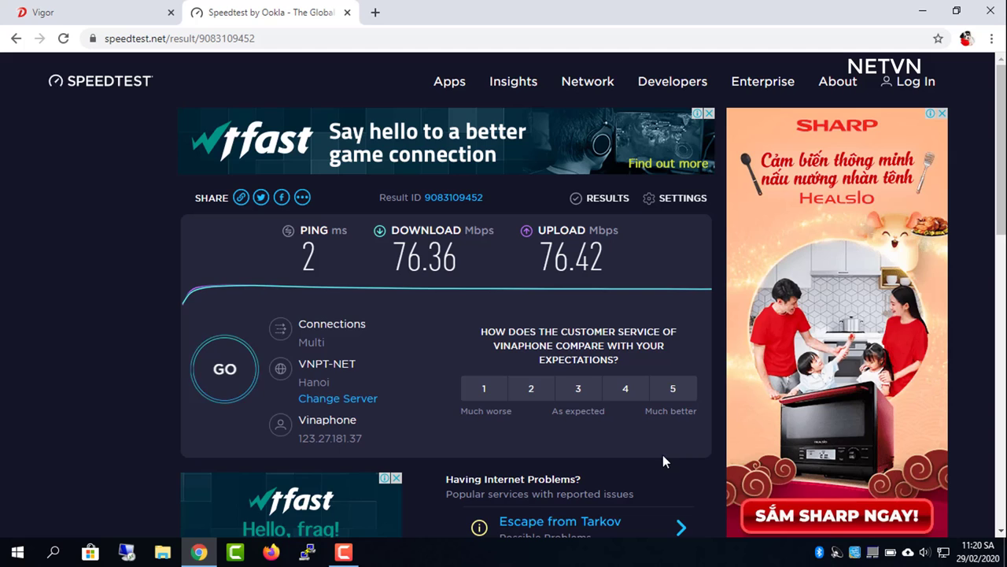
click(224, 368)
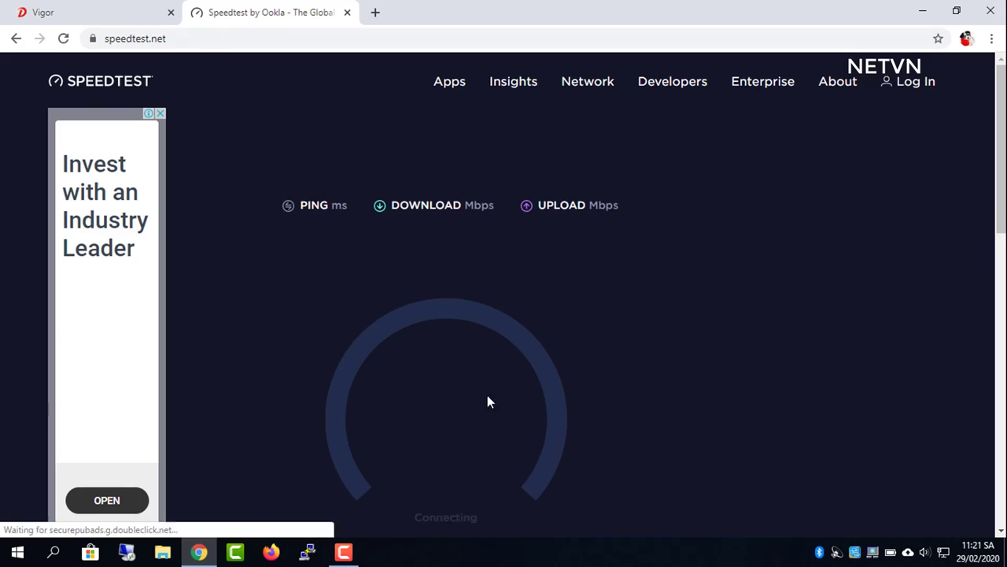